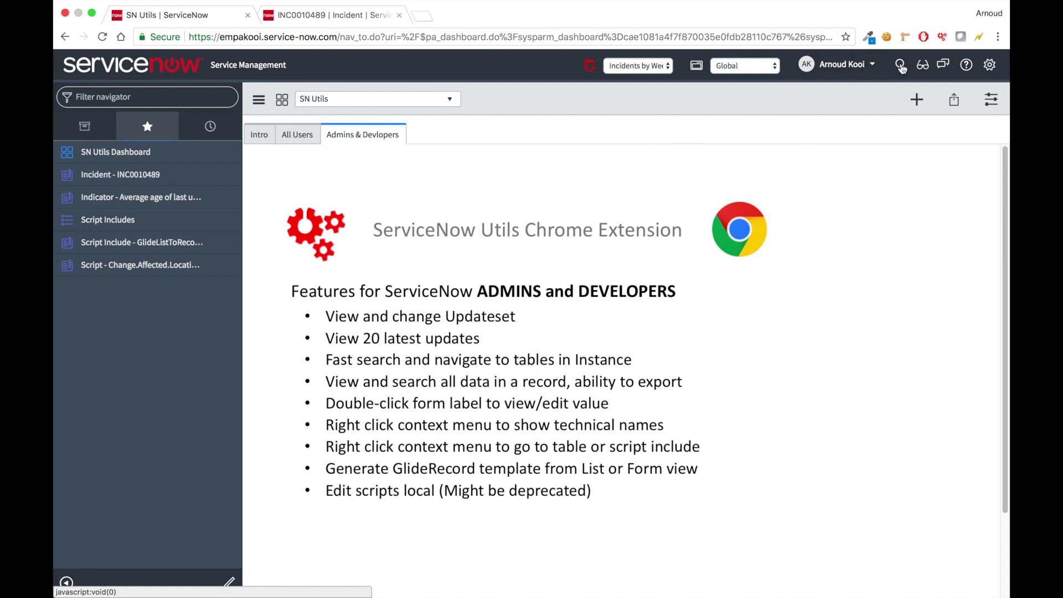
Filter the in-progress update sets by "pa" in SN Utils and make PA - UI Action Utils [Global] the current update set
left_click(943, 37)
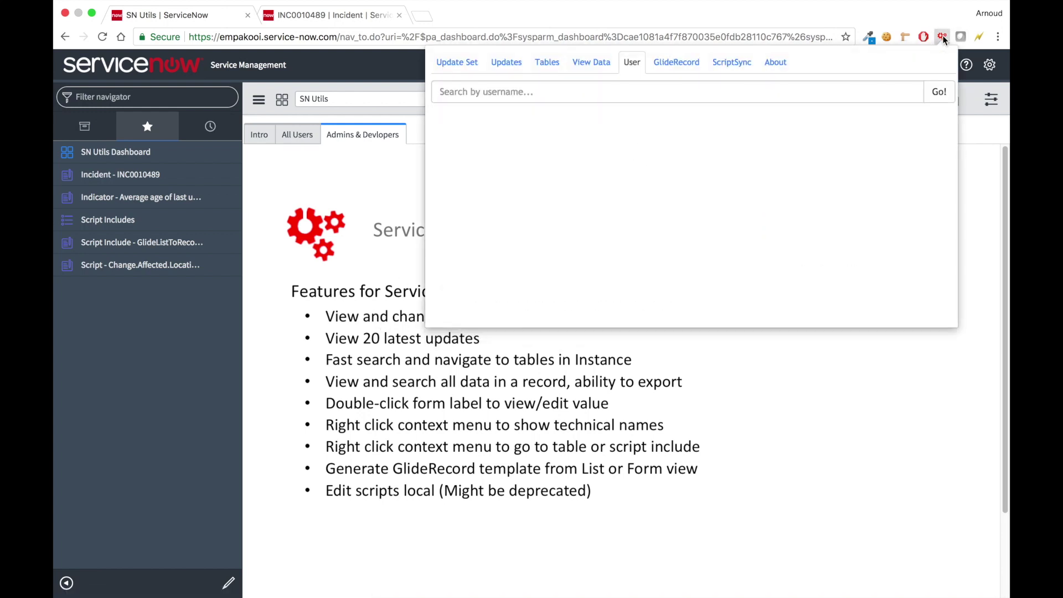
left_click(463, 65)
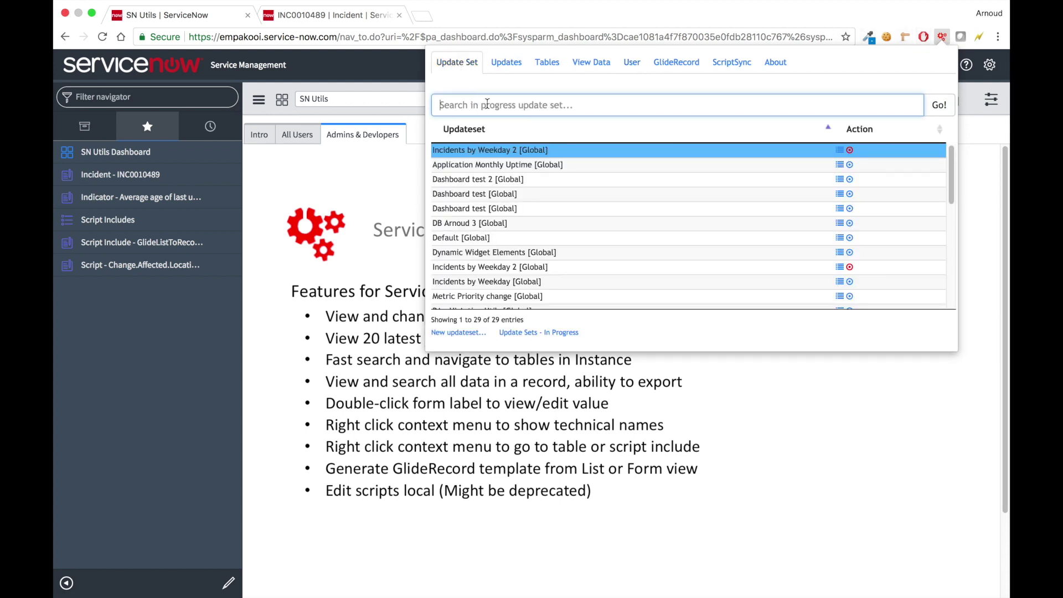
type("o")
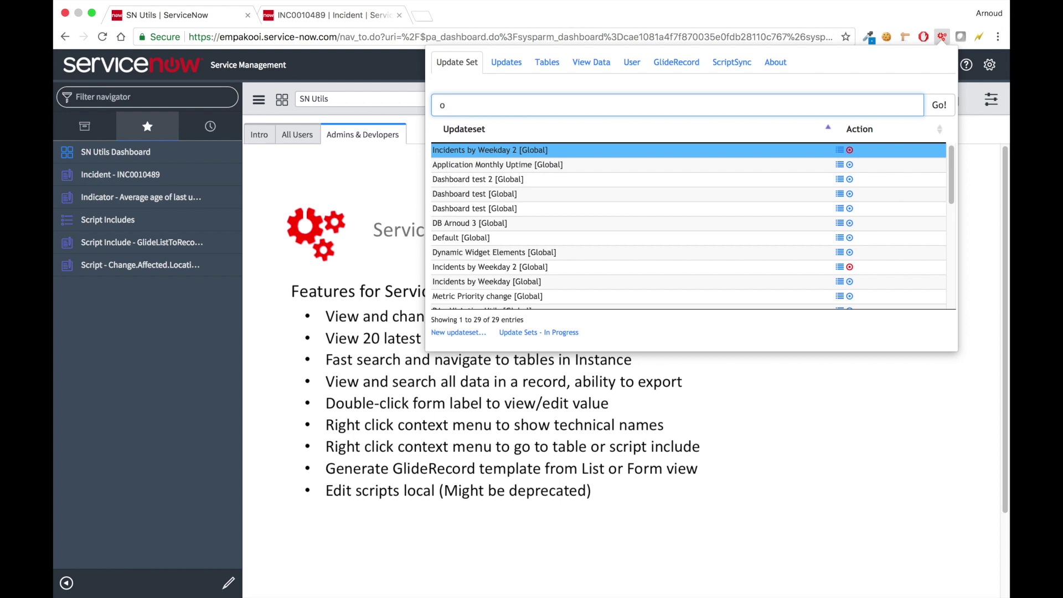
key("BackSpace")
type("pa")
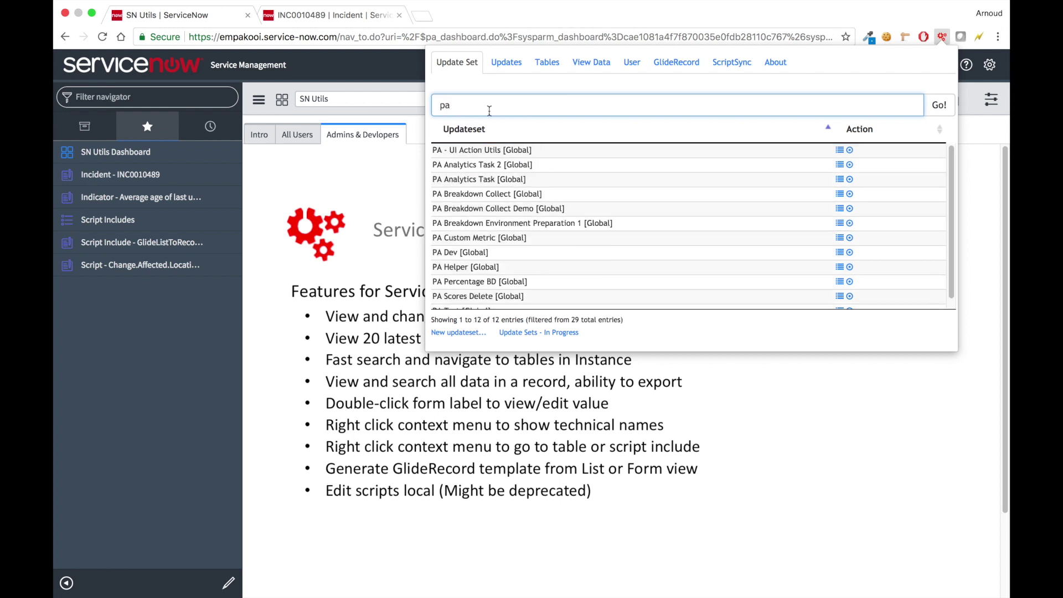
left_click(850, 151)
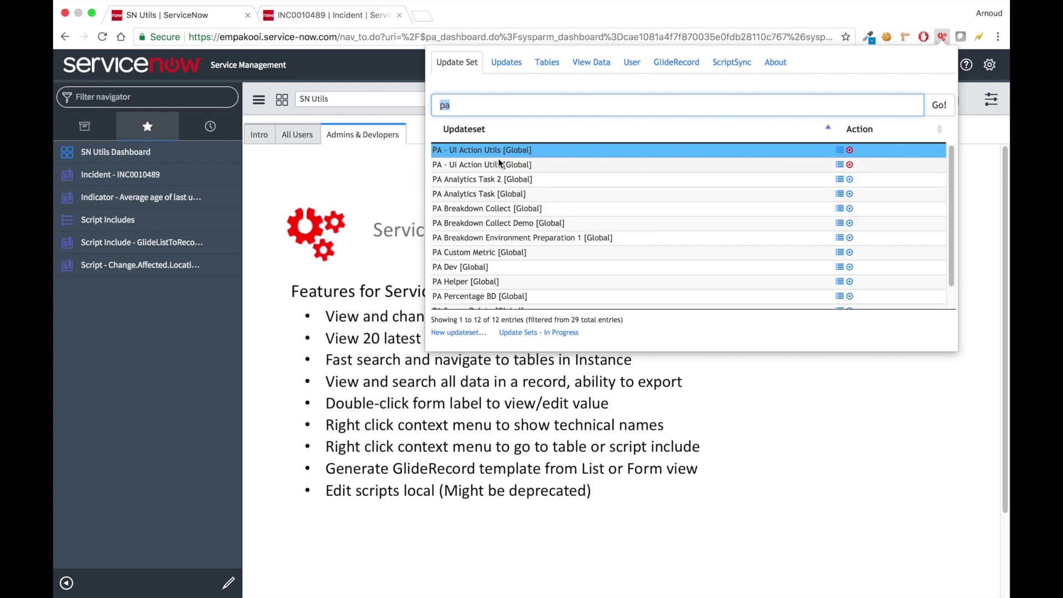
Search the last 20 updates for "ta"
left_click(501, 63)
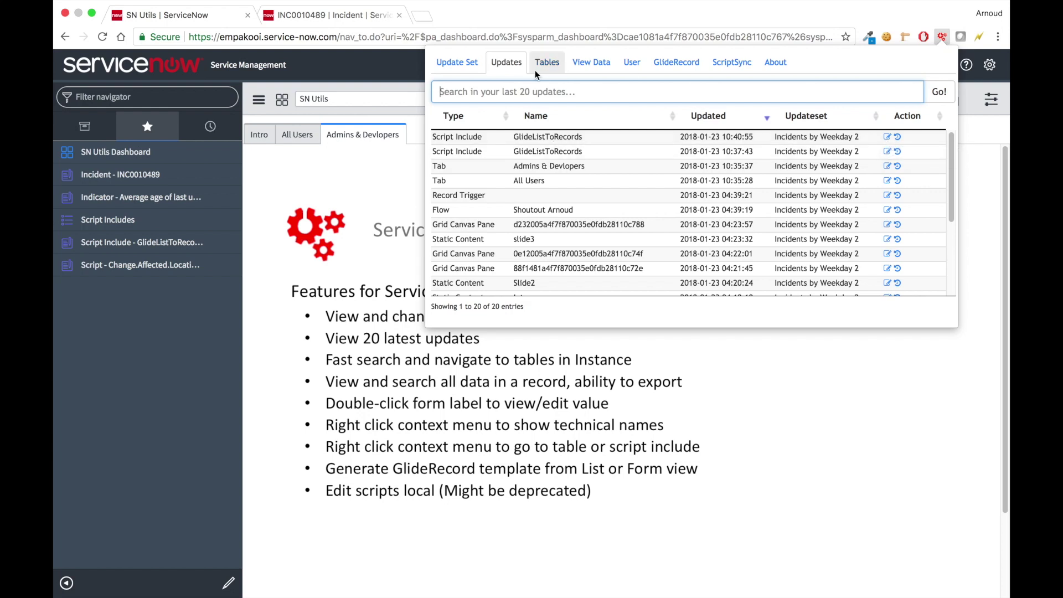
type("ta")
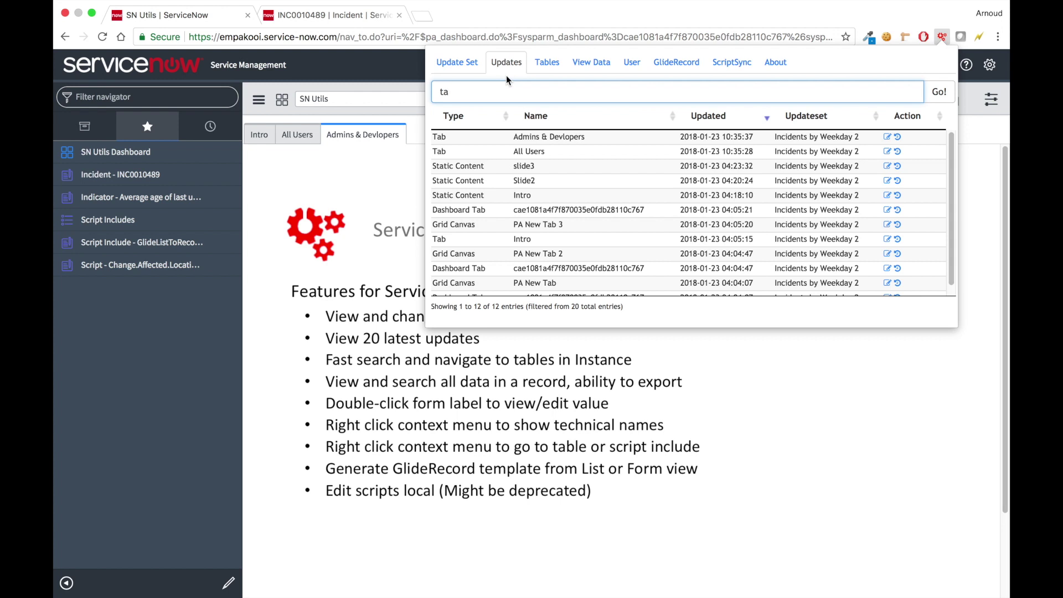
Search the instance's tables for "pa_ in" and look through the matching tables
left_click(548, 58)
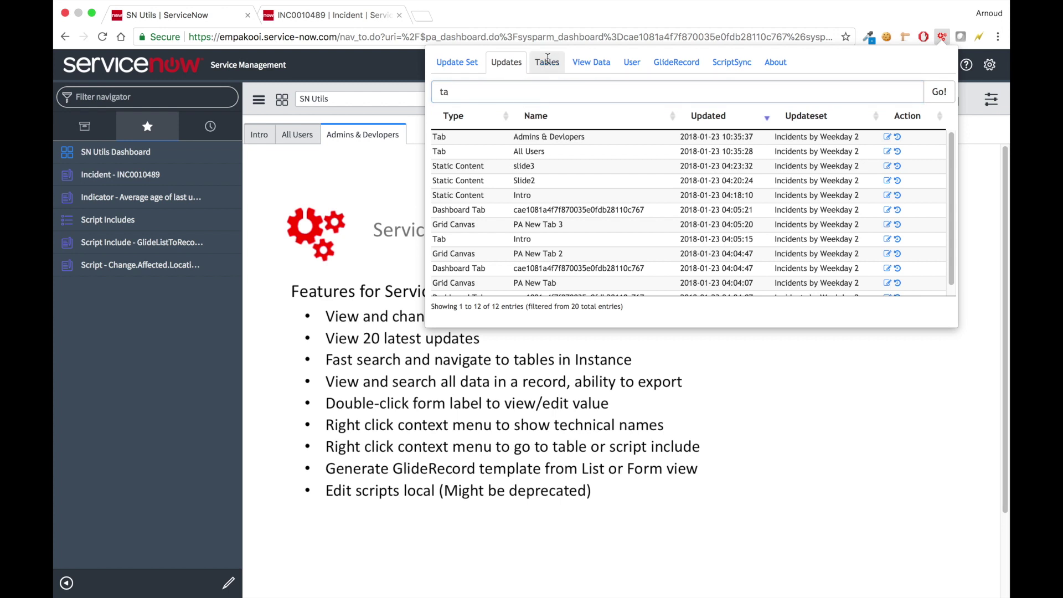
left_click(546, 64)
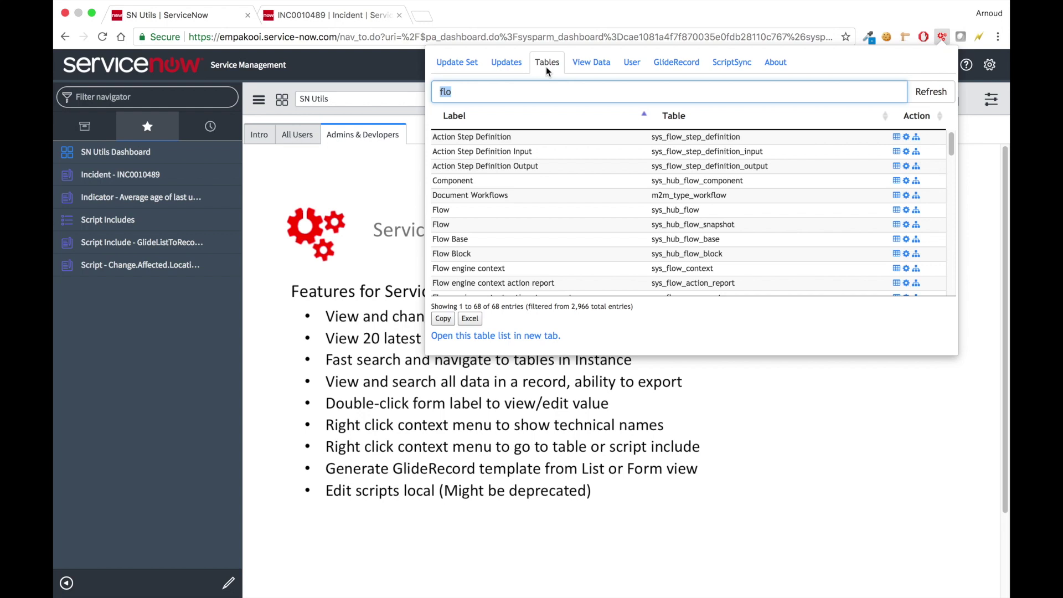
type("pa_")
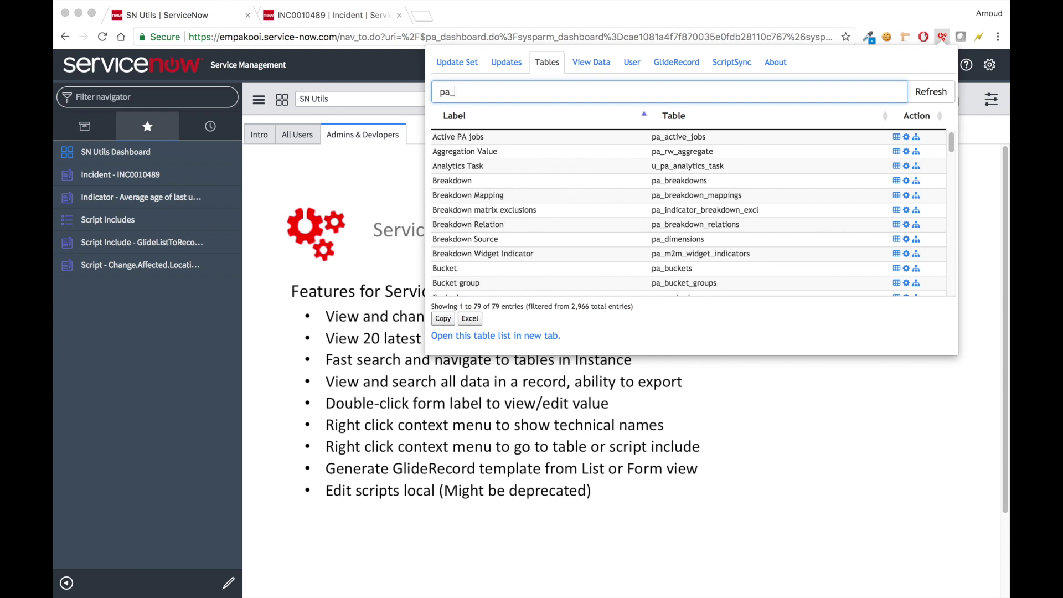
type(" in")
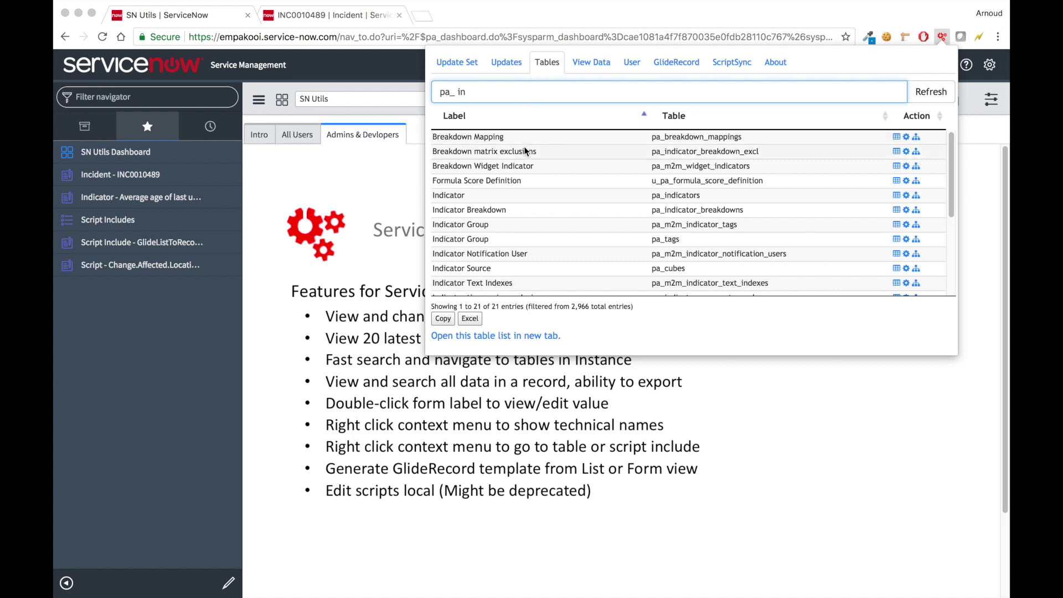
scroll(522, 181, "down", 3)
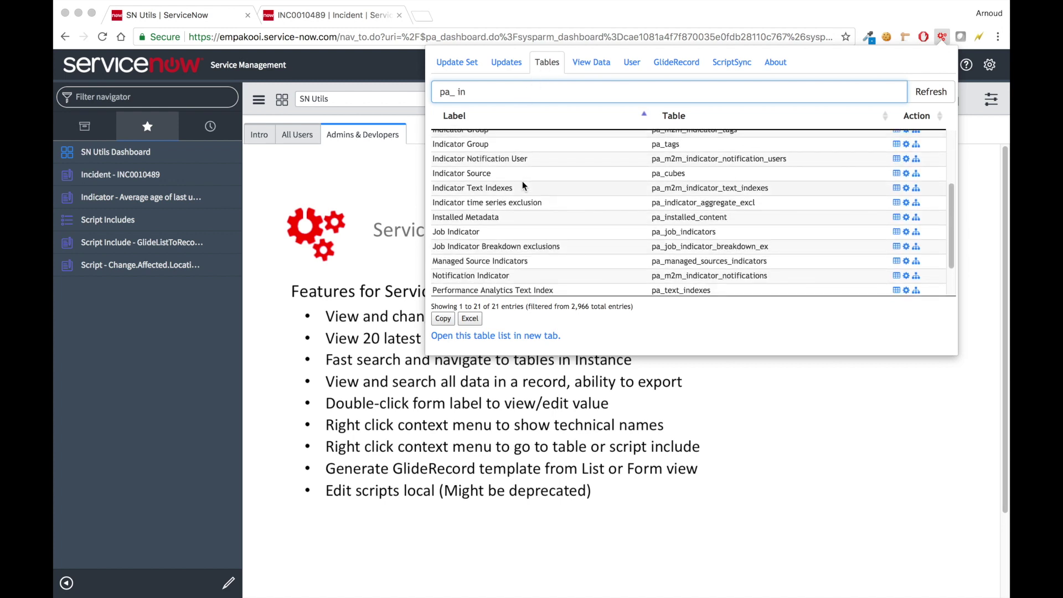
scroll(523, 181, "down", 1)
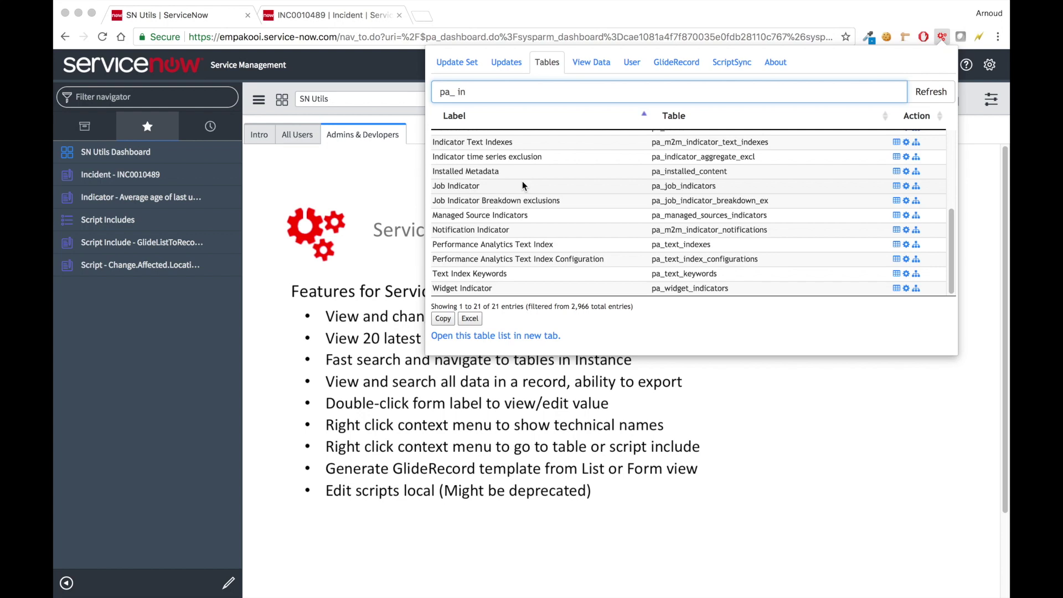
scroll(523, 186, "up", 5)
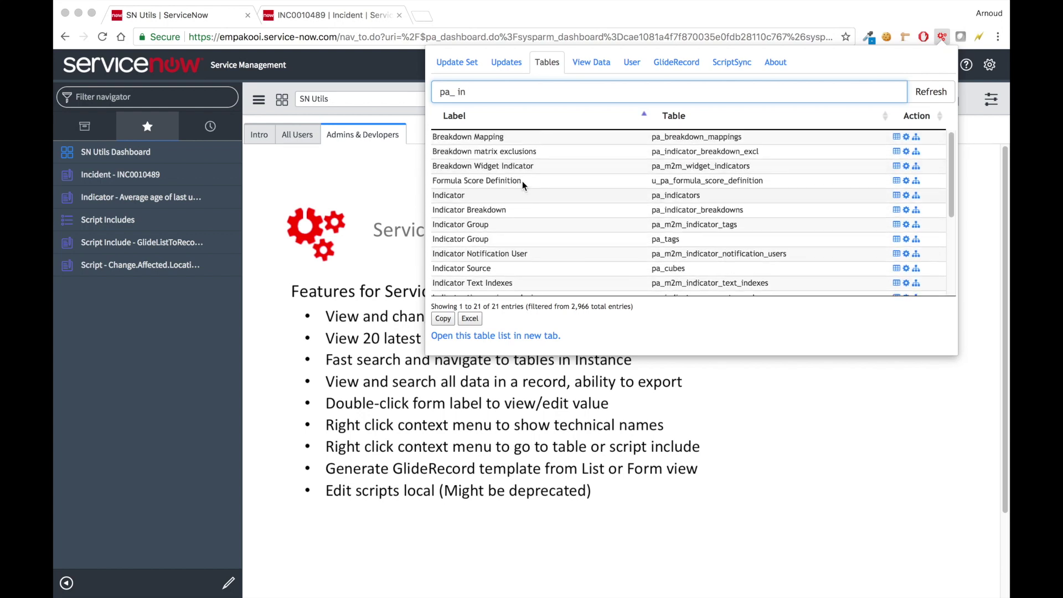
Search the tables for "incid" instead, view the Incident table's record list, and close that list
key("BackSpace")
key("BackSpace")
key("BackSpace")
key("BackSpace")
key("BackSpace")
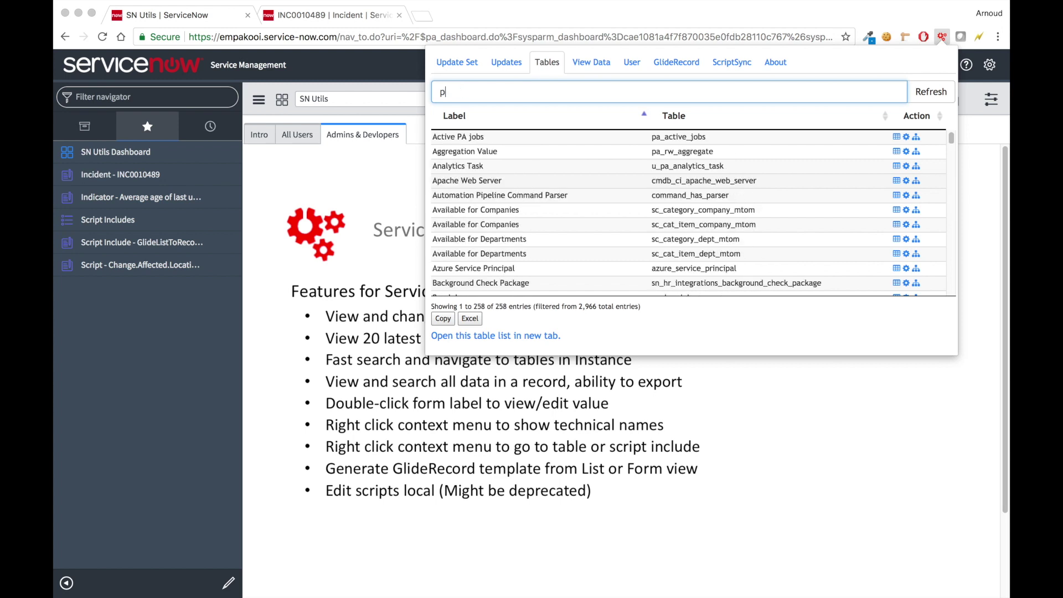
key("BackSpace")
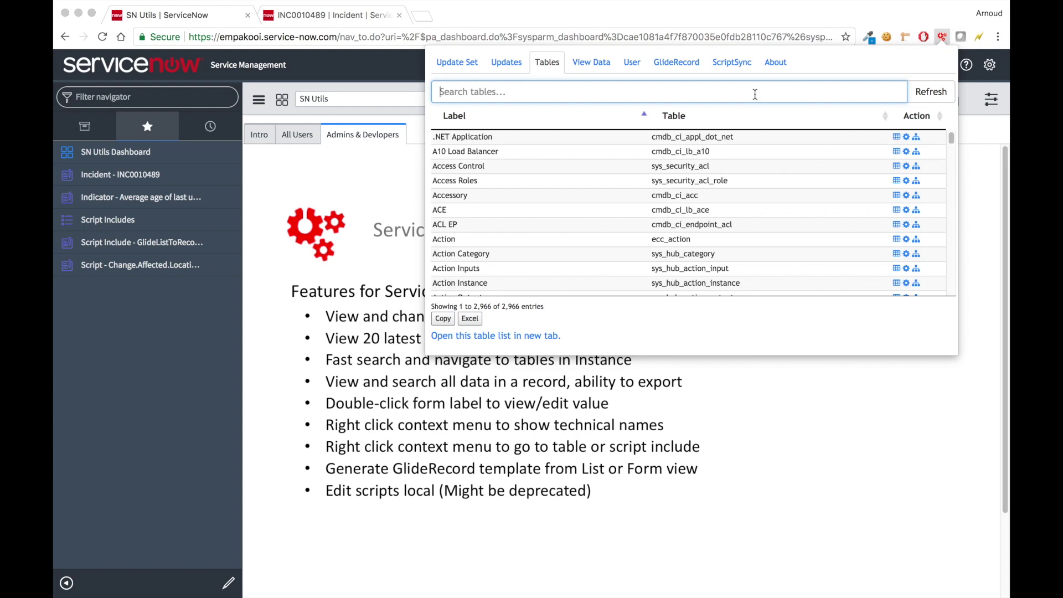
type("incid")
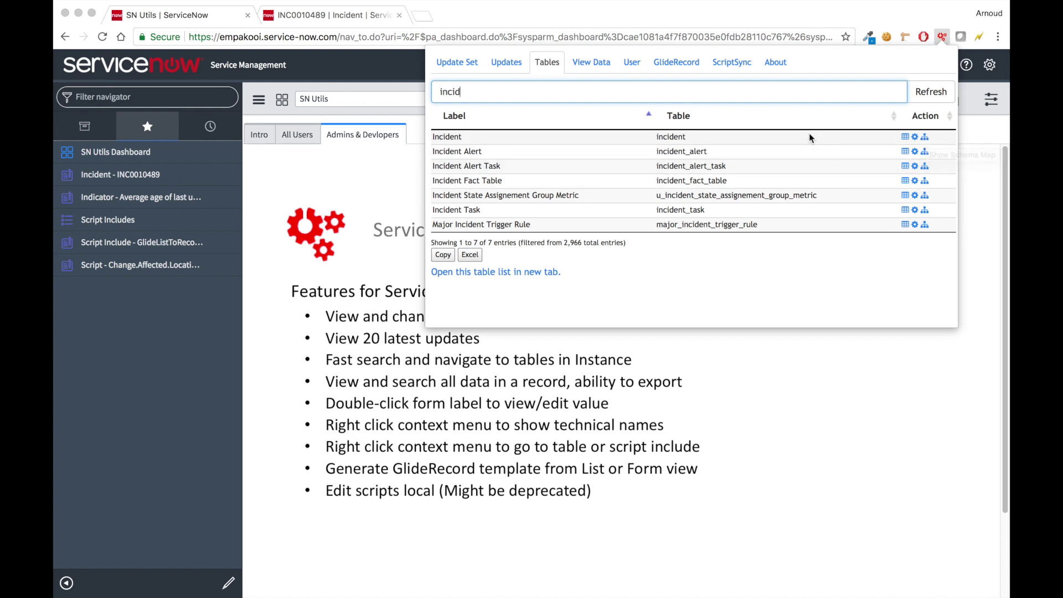
left_click(904, 136)
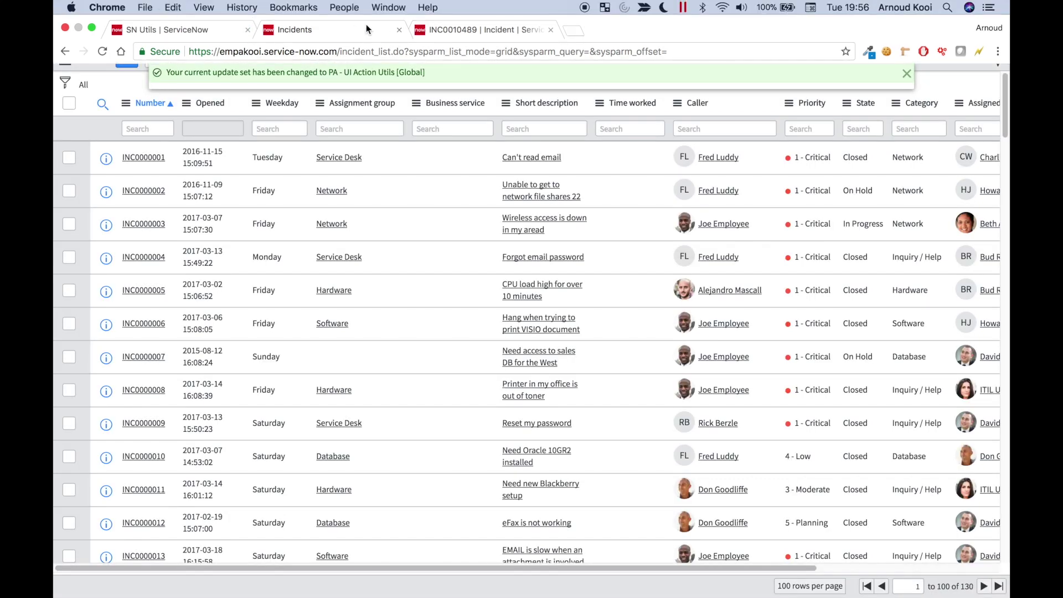
left_click(400, 30)
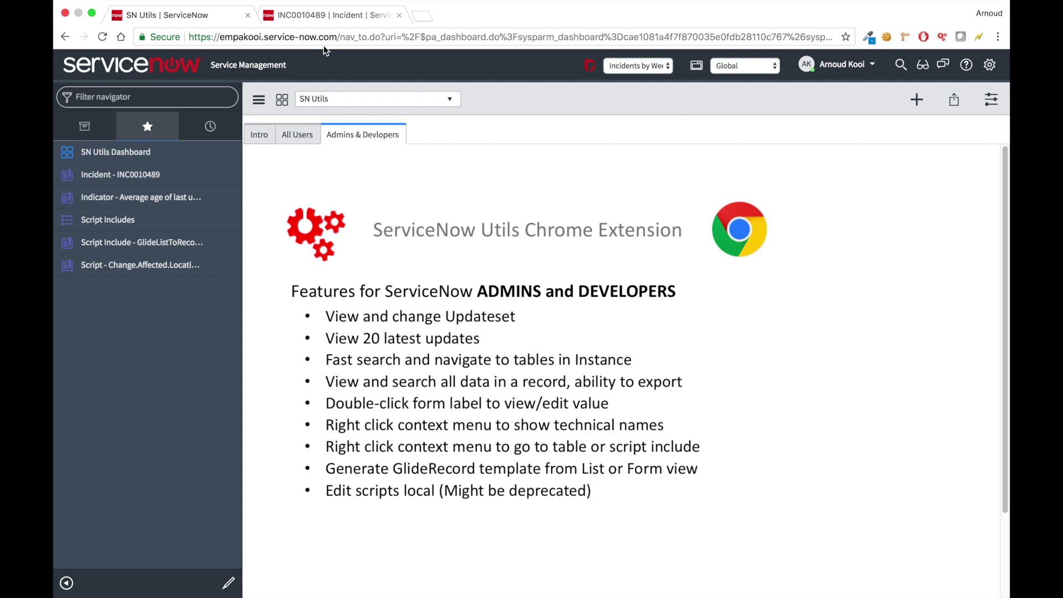
View all data of the already open incident record with SN Utils and search its fields for "short"
left_click(318, 15)
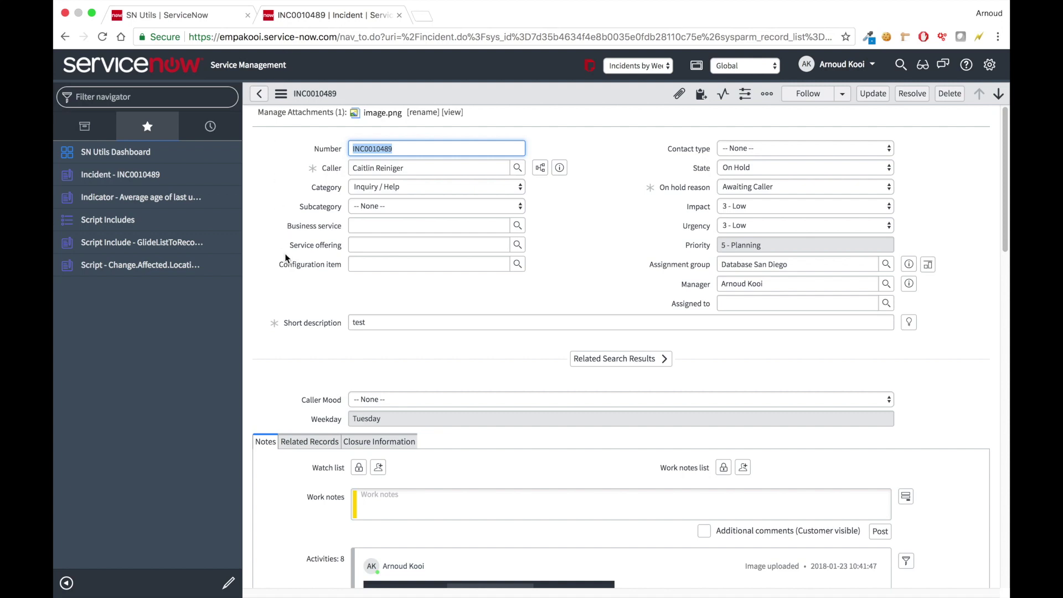
scroll(272, 213, "down", 1)
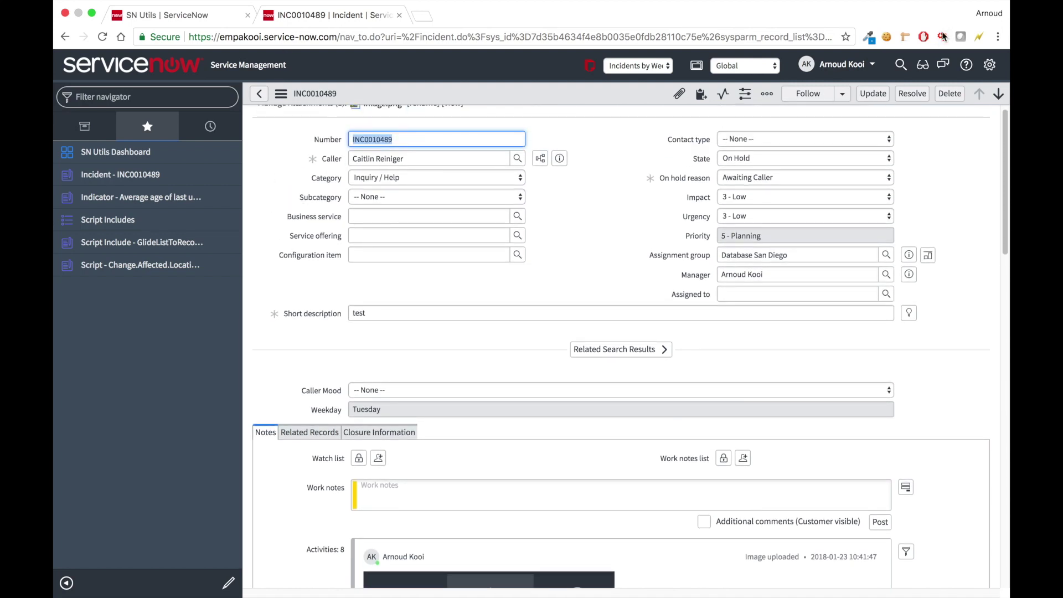
left_click(941, 37)
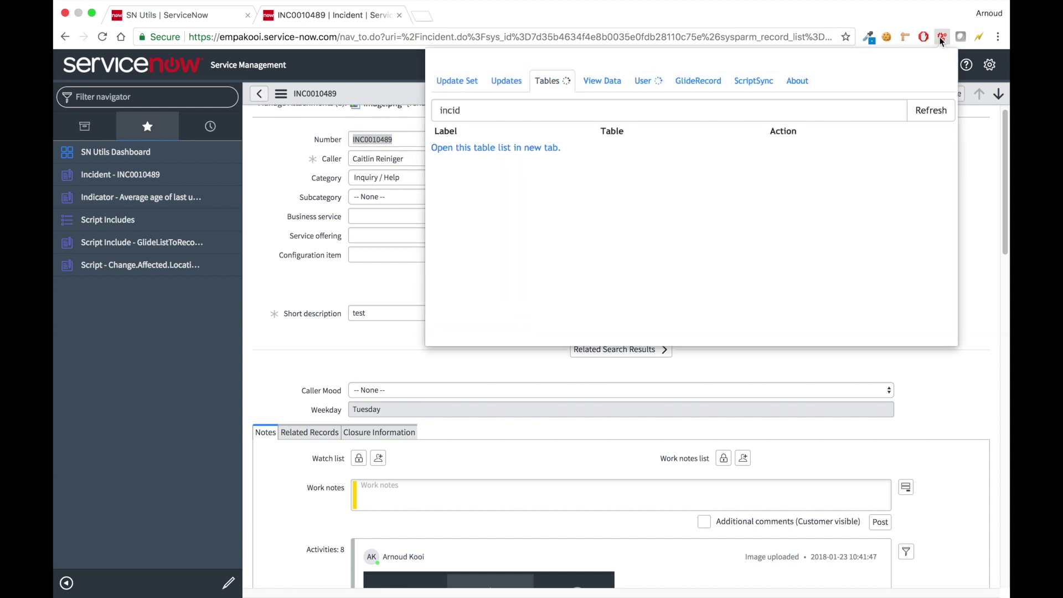
left_click(591, 83)
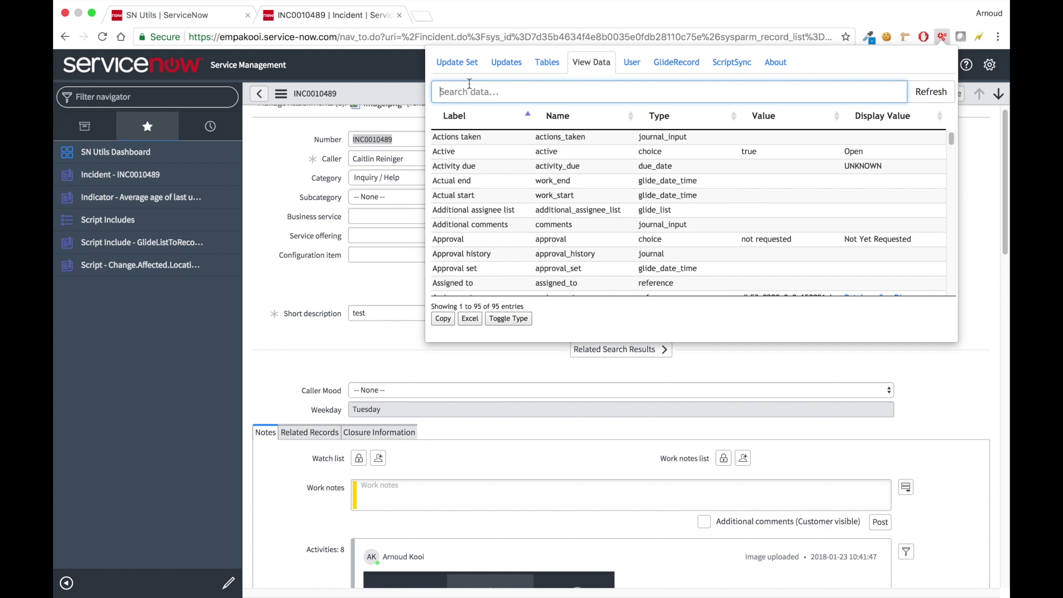
type("short")
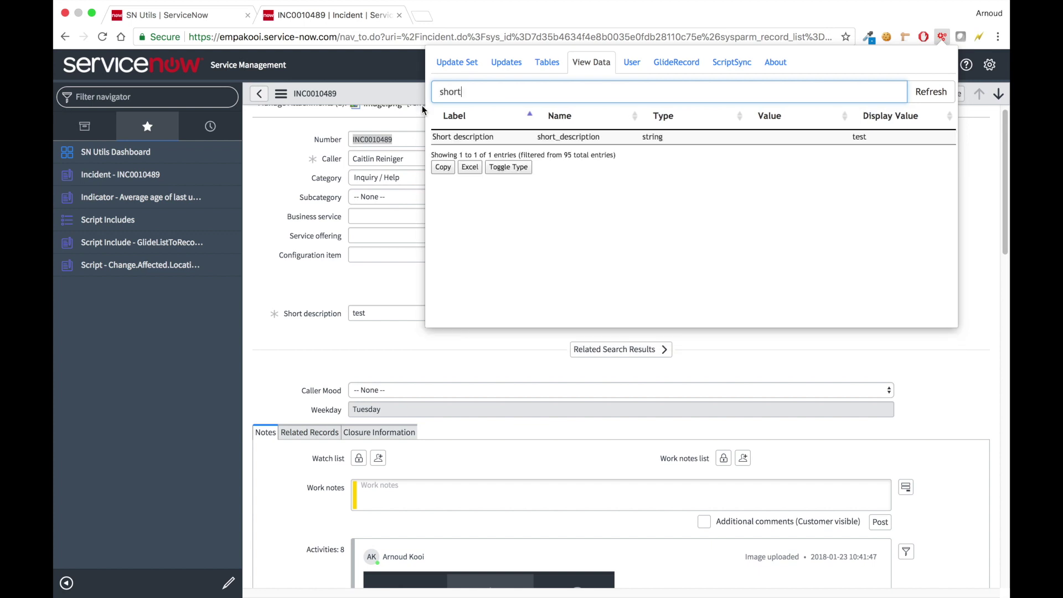
Replace the data search with the beginning of the caller's first name to find the caller field
double_click(524, 92)
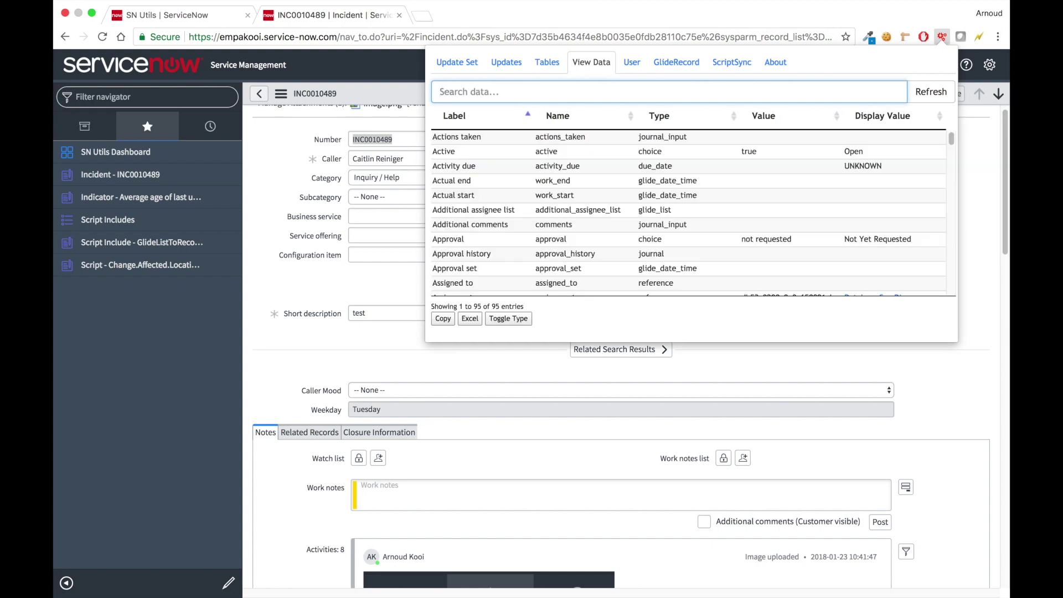
type("catli")
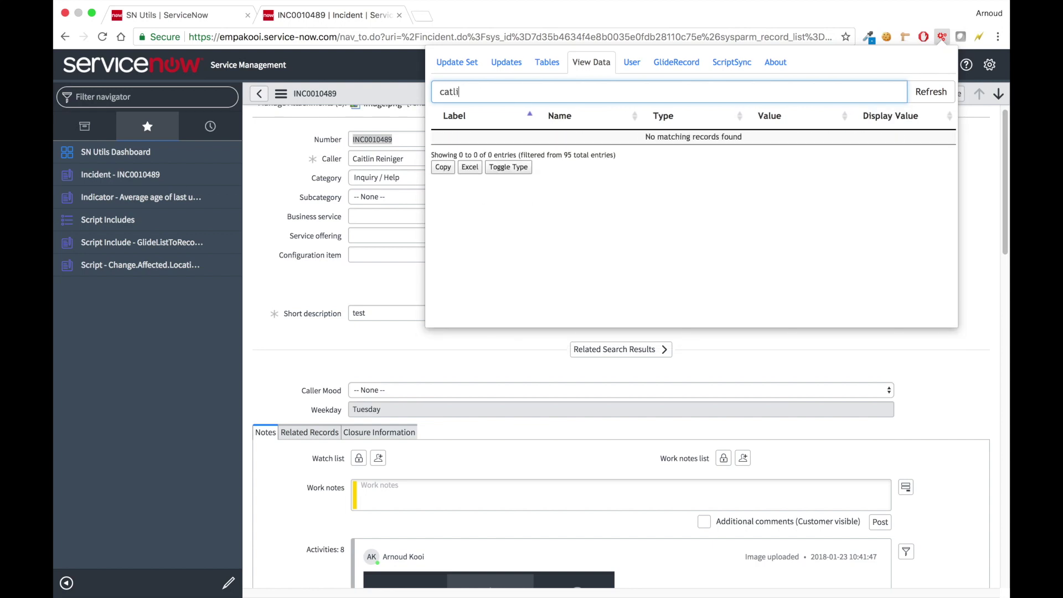
key("BackSpace")
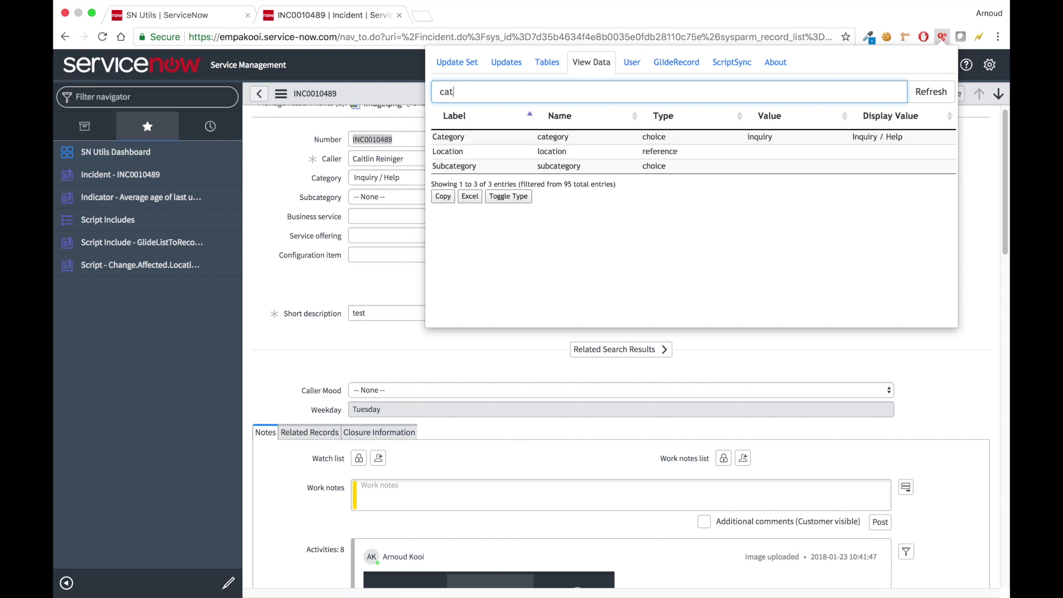
key("BackSpace")
key("BackSpace")
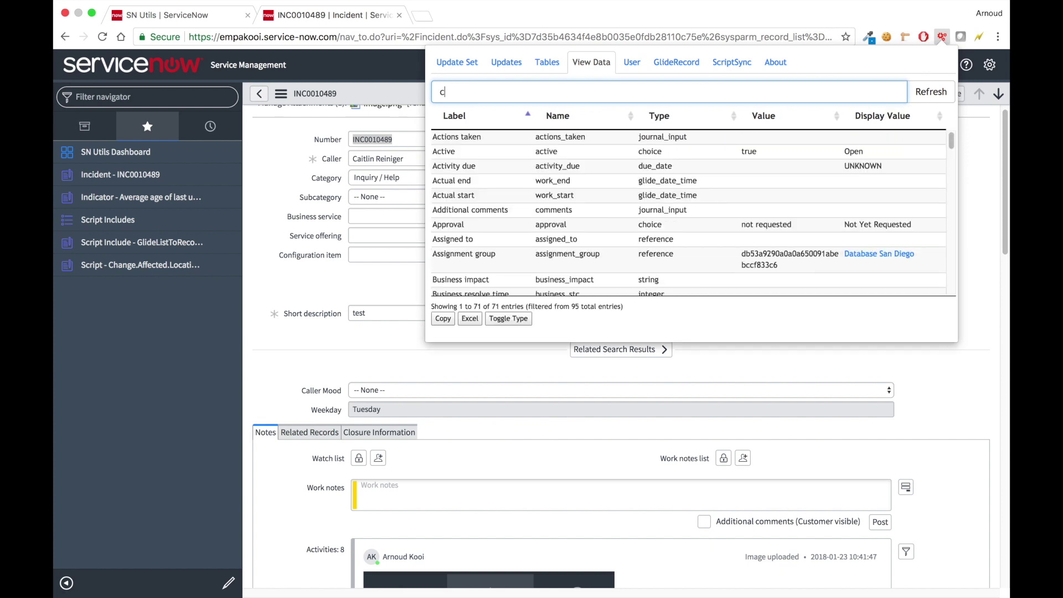
type("ait")
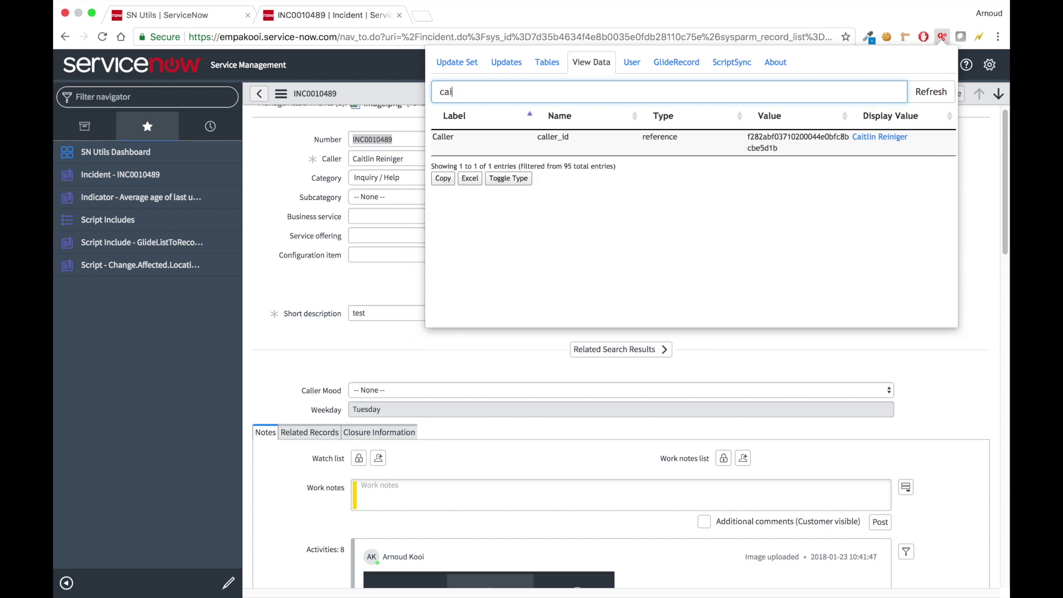
Clear the data search, export all of the incident's field data to Excel, and open the downloaded file
key("BackSpace")
key("BackSpace")
key("BackSpace")
key("BackSpace")
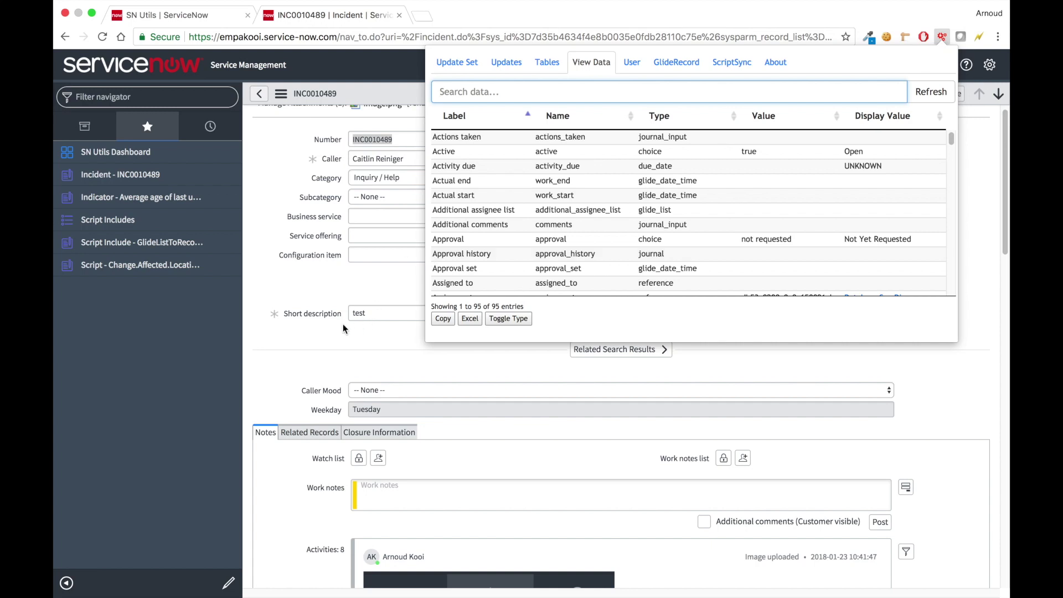
left_click(469, 319)
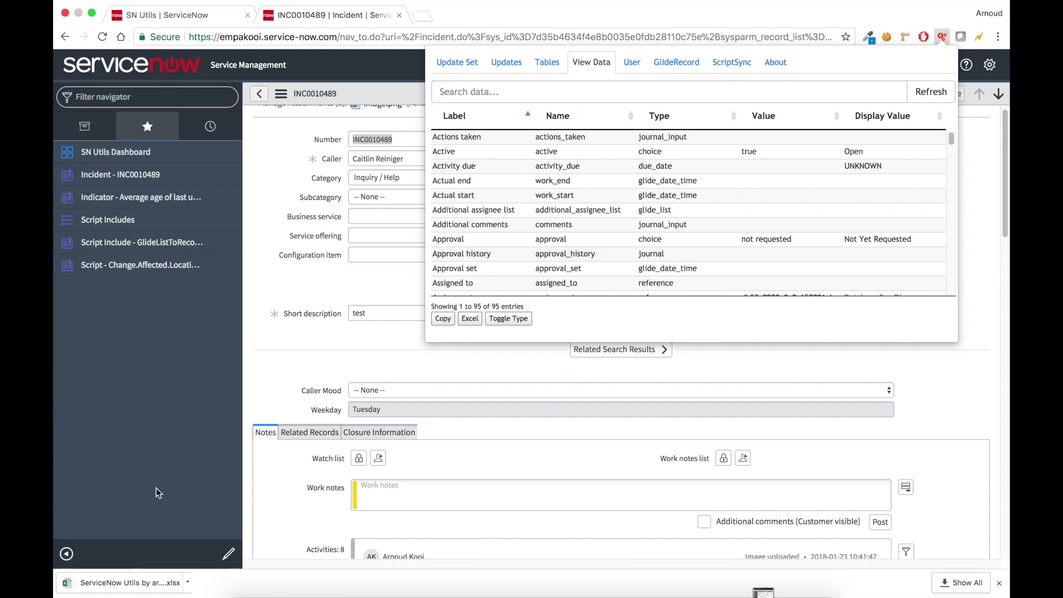
left_click(131, 586)
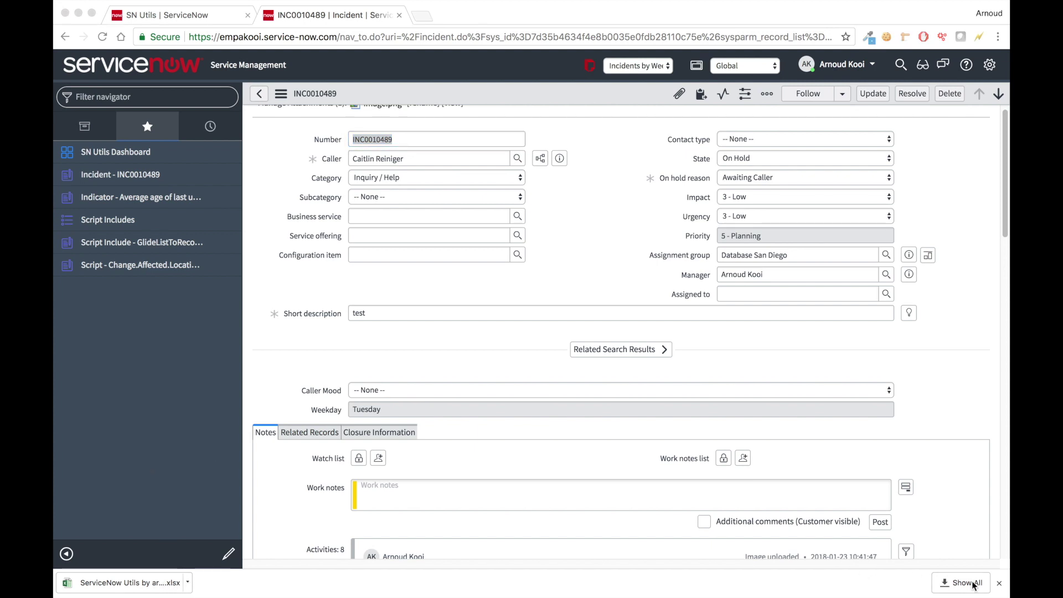
left_click(1000, 585)
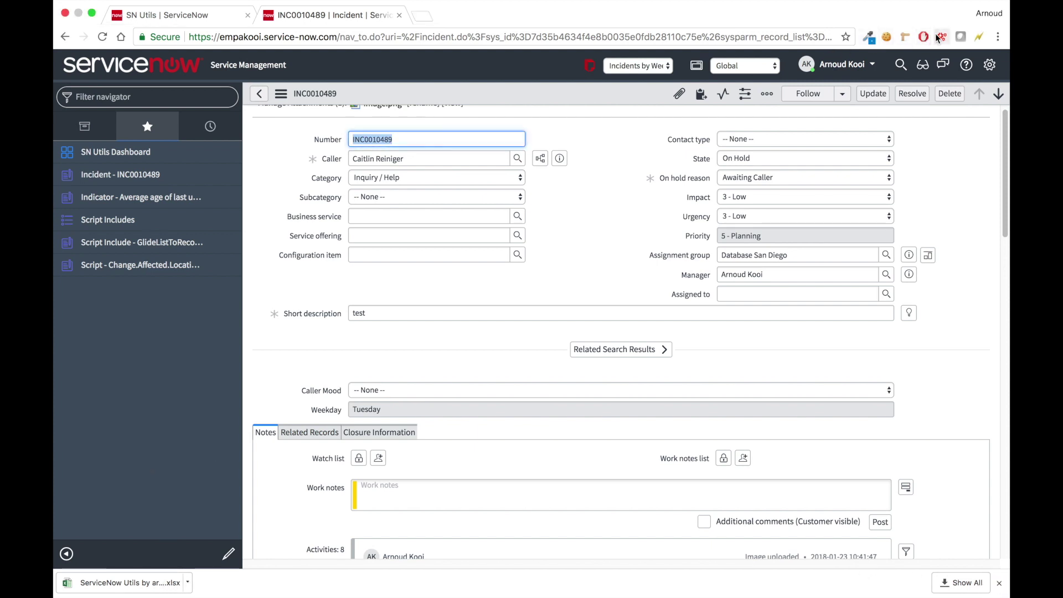
Check the feature list on the SN Utils dashboard and return to the incident record
left_click(217, 15)
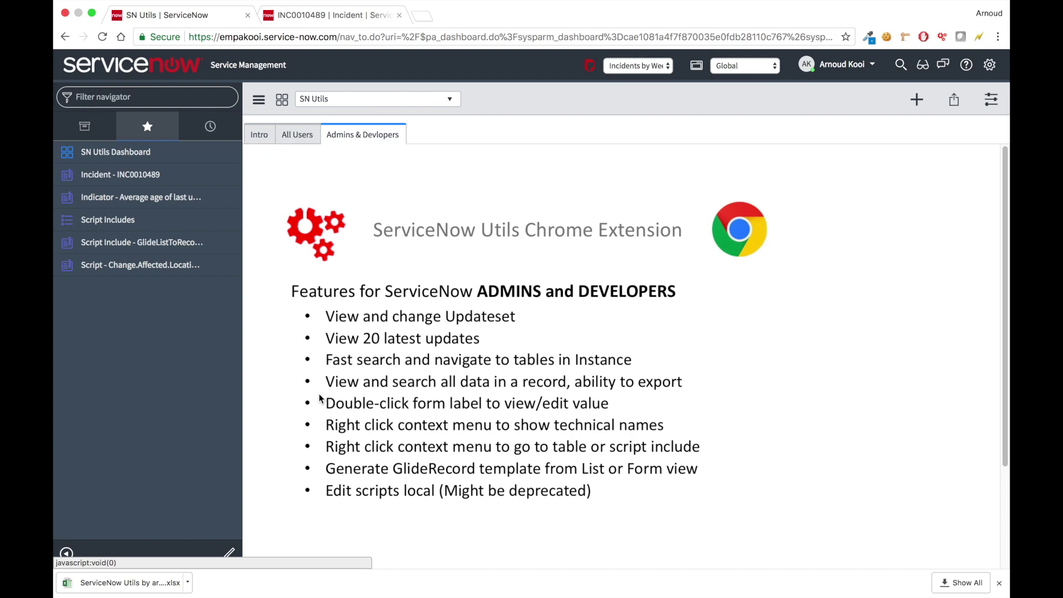
left_click(318, 16)
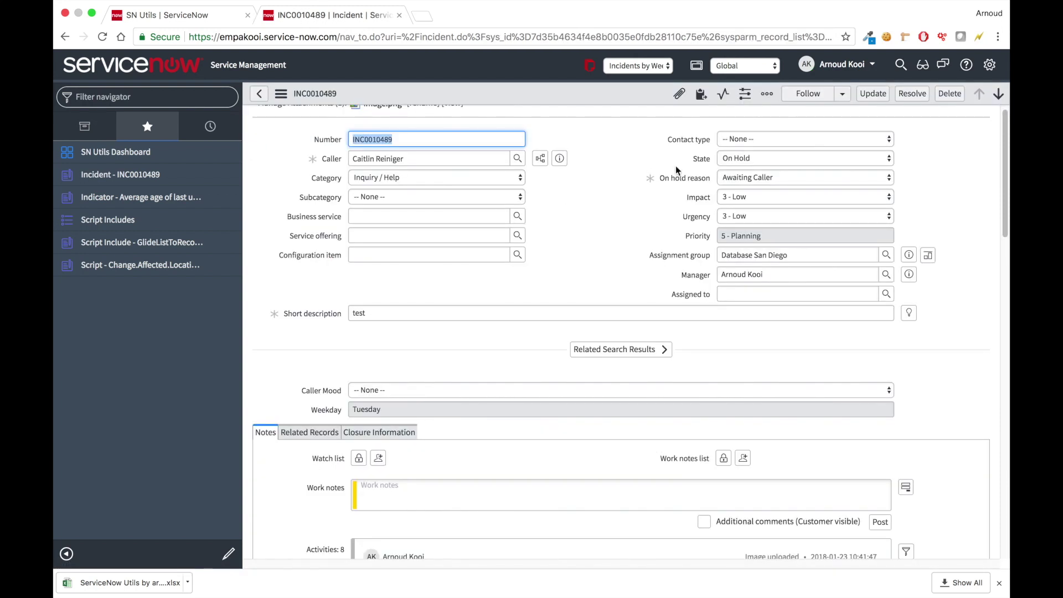
Set the incident's State to In Progress by editing its raw value, and view the raw value of Assignment group without changing it
double_click(702, 160)
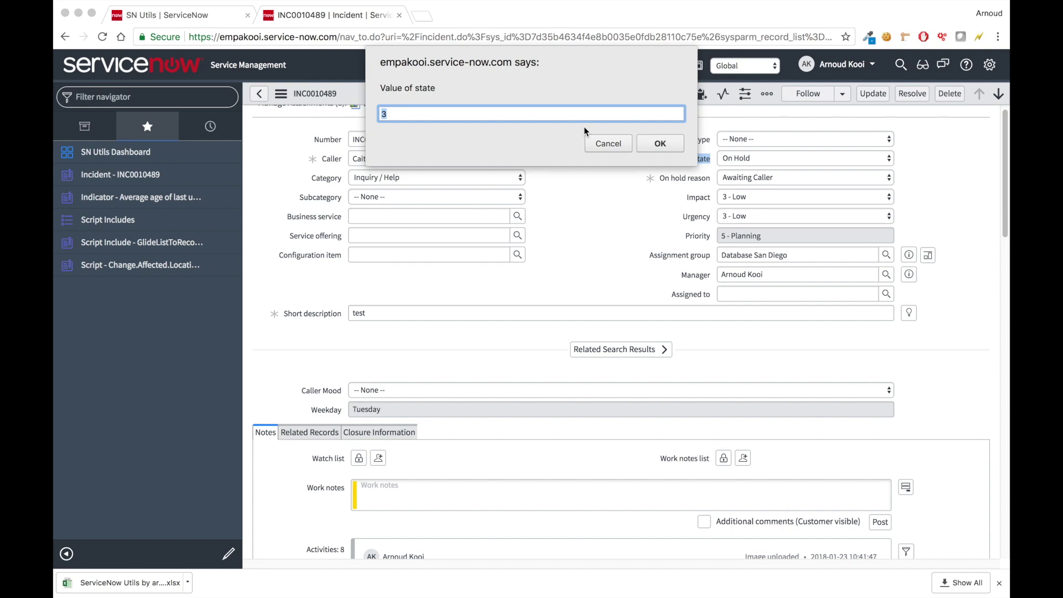
left_click(664, 146)
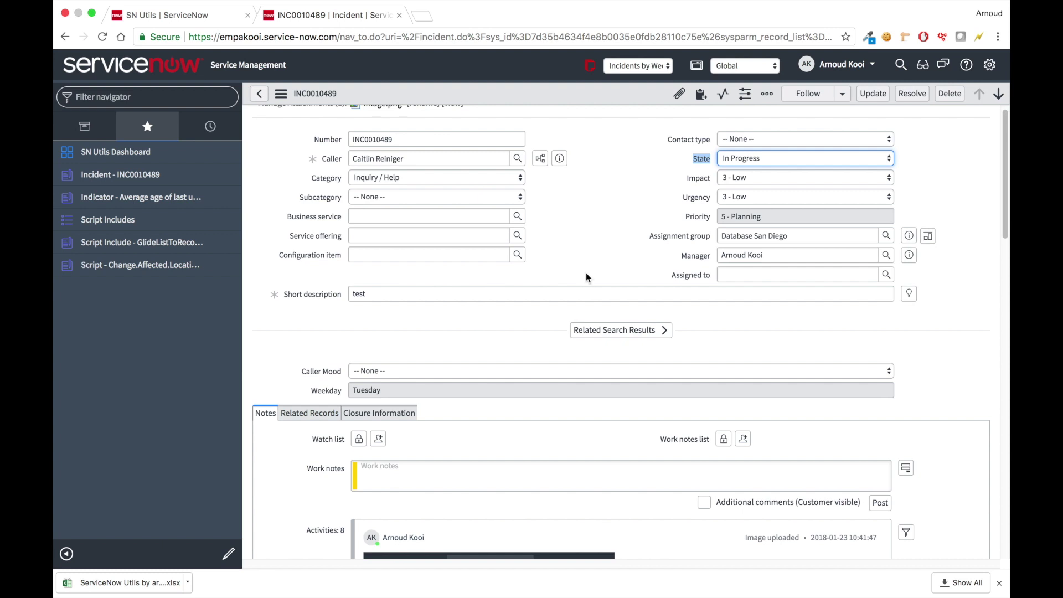
double_click(672, 237)
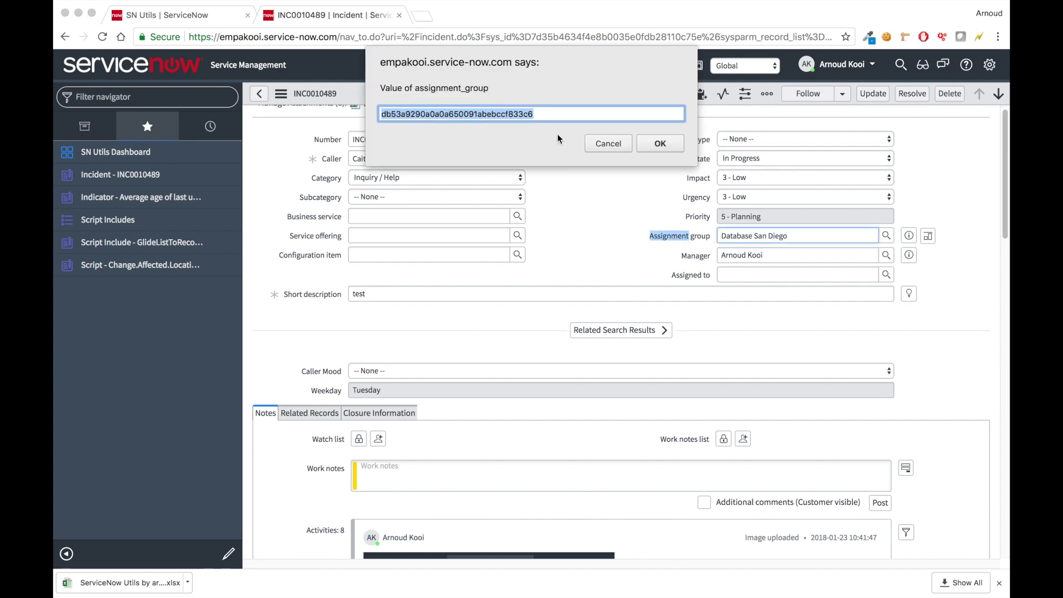
left_click(599, 142)
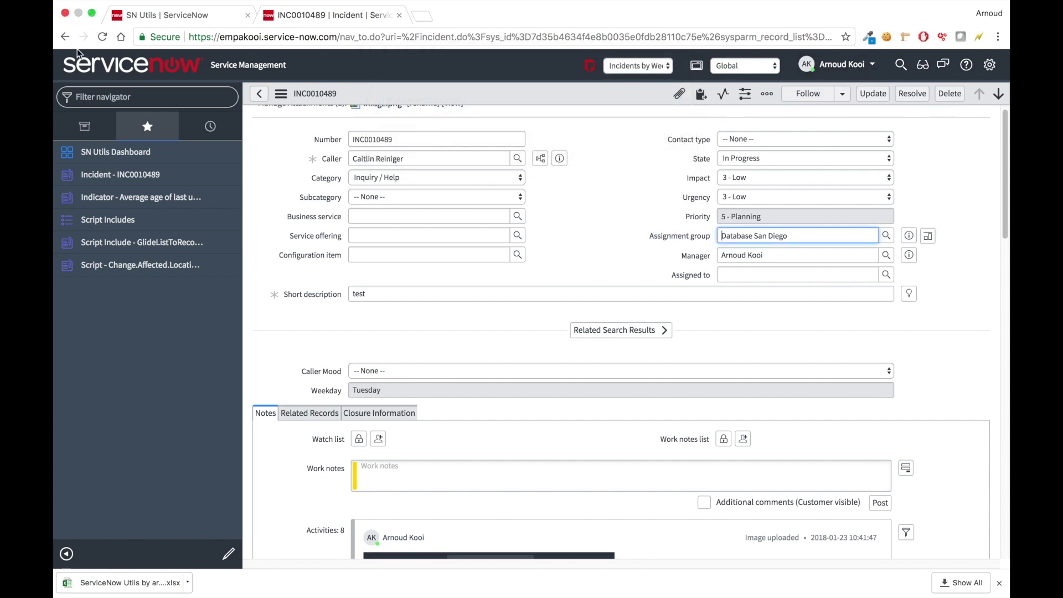
Show the technical names on the incident form with ServiceNow Utils and examine them on the fields and the Task SLAs columns
left_click(177, 17)
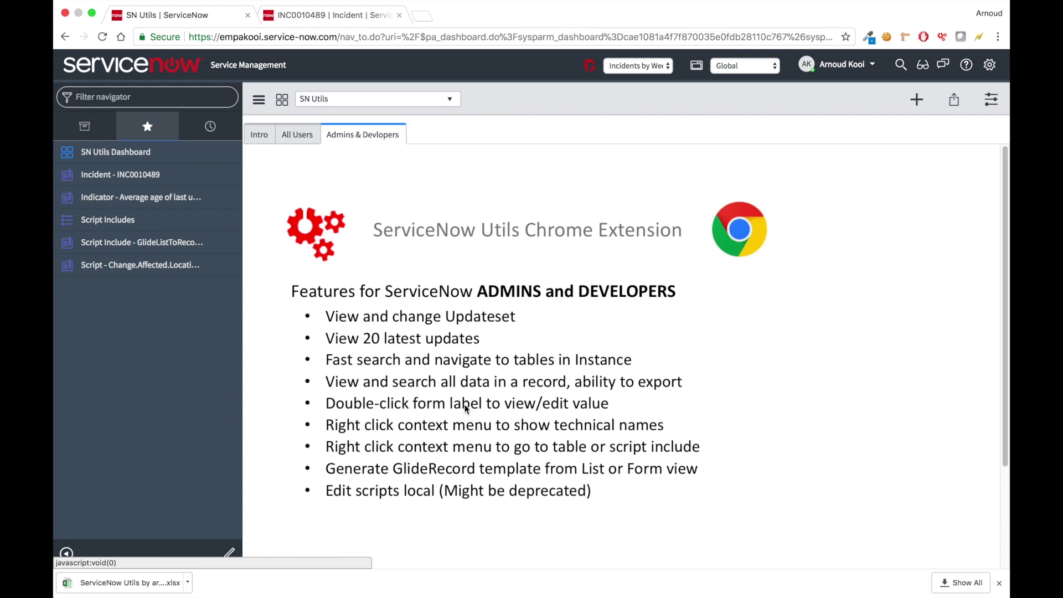
left_click(332, 19)
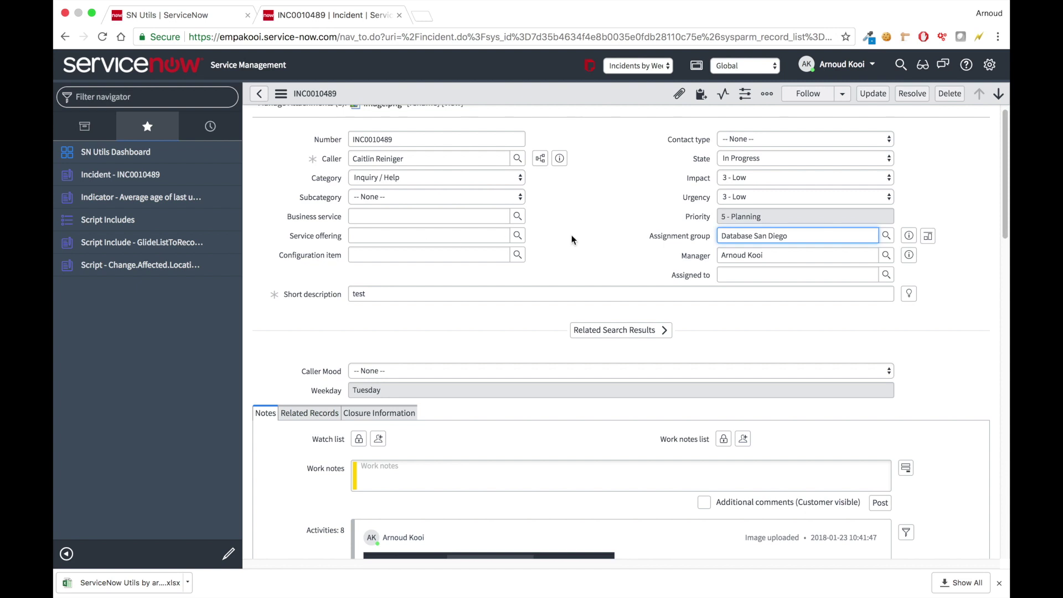
right_click(577, 231)
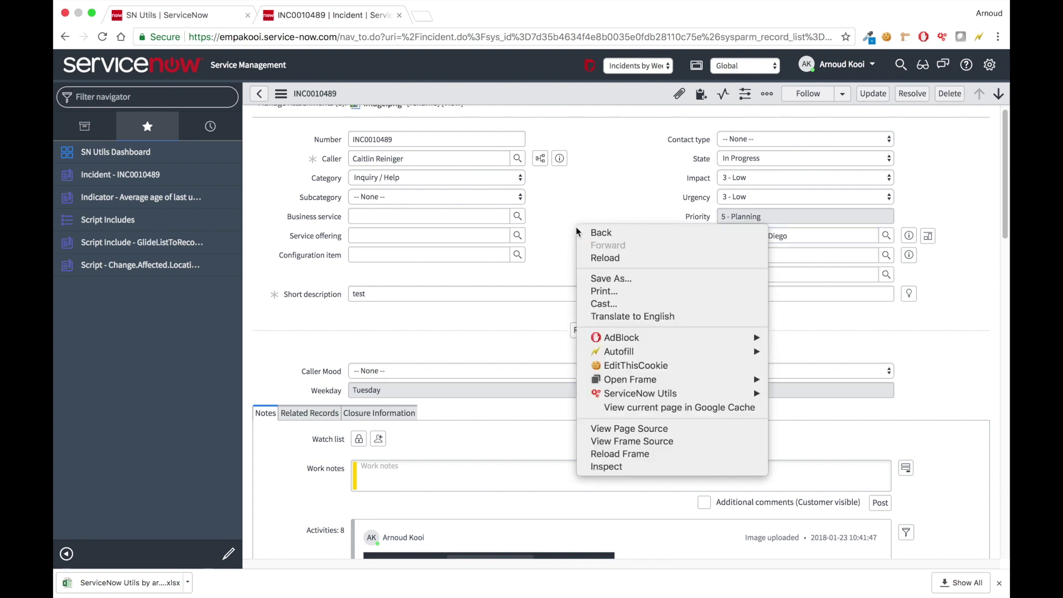
mouse_move(635, 395)
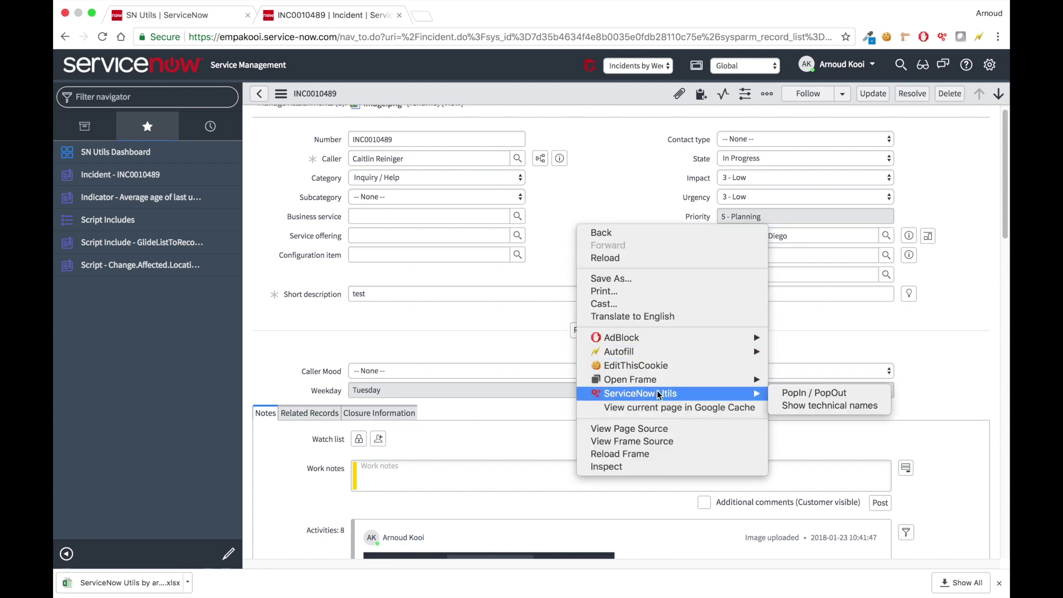
left_click(799, 408)
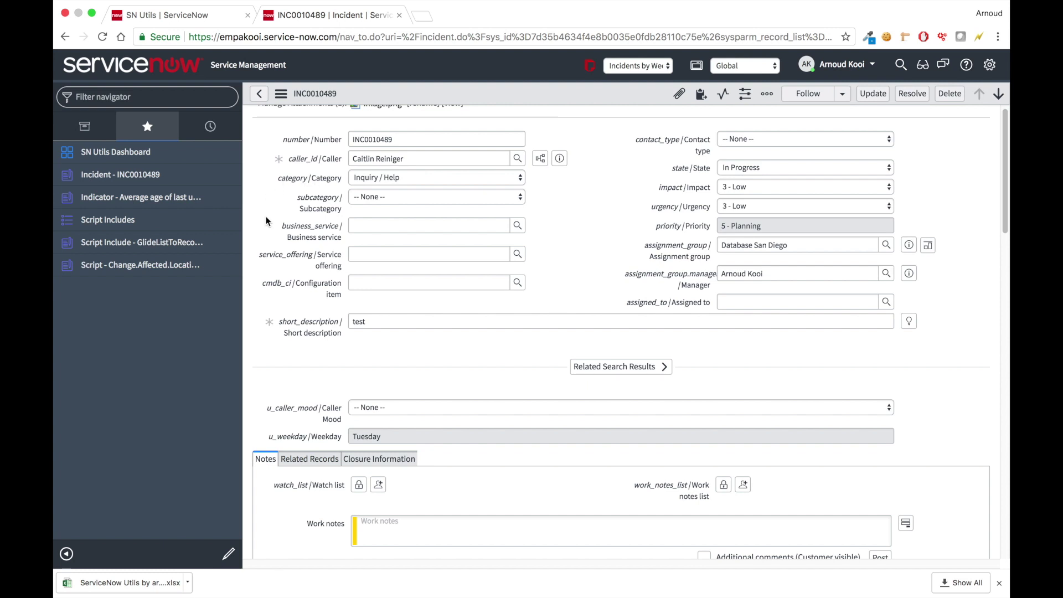
scroll(264, 372, "down", 3)
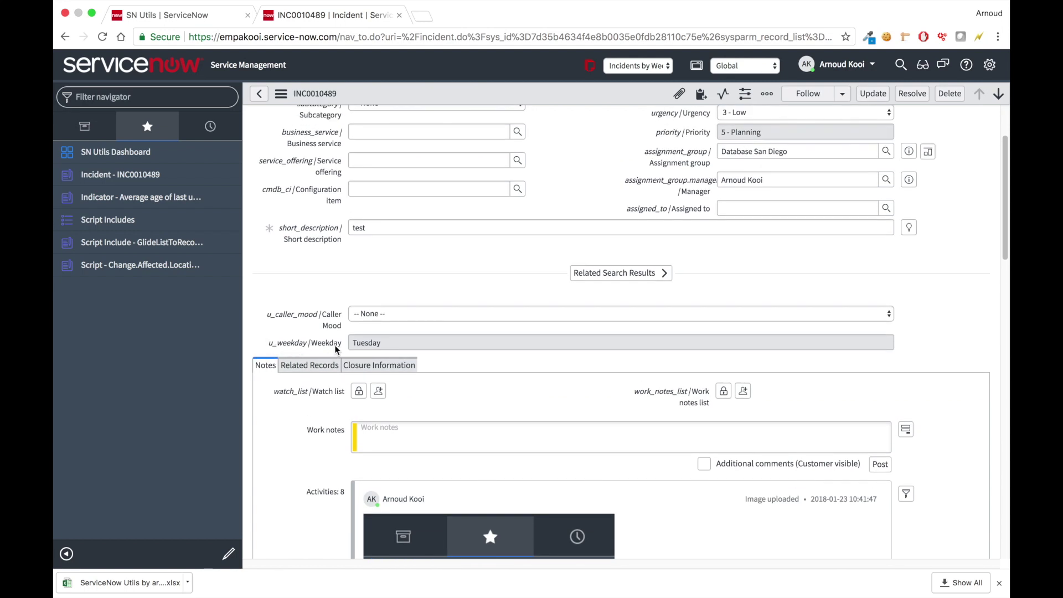
scroll(264, 277, "down", 1)
scroll(275, 348, "down", 10)
scroll(274, 349, "down", 10)
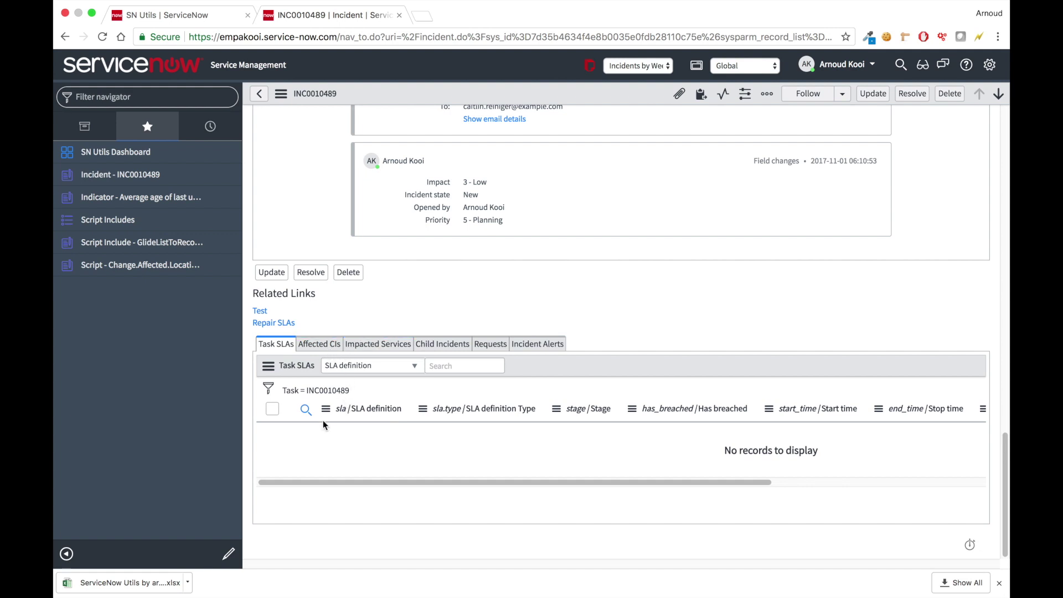
left_click(340, 418)
Open the GlideListToRecords script include directly from its reference in the ScriptedFilter script, view it, and close it again
left_click(218, 21)
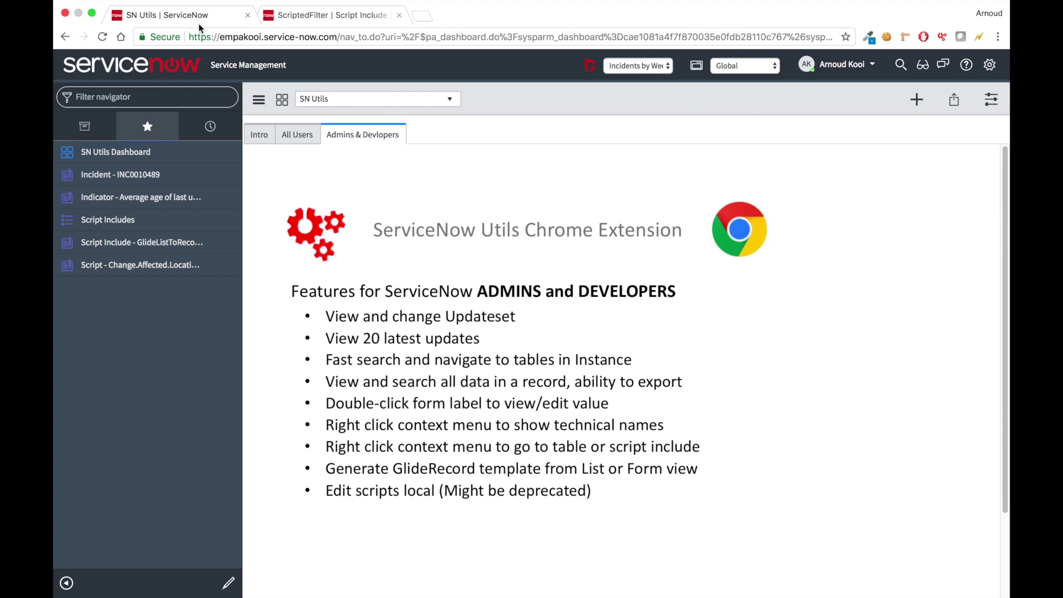
left_click(290, 16)
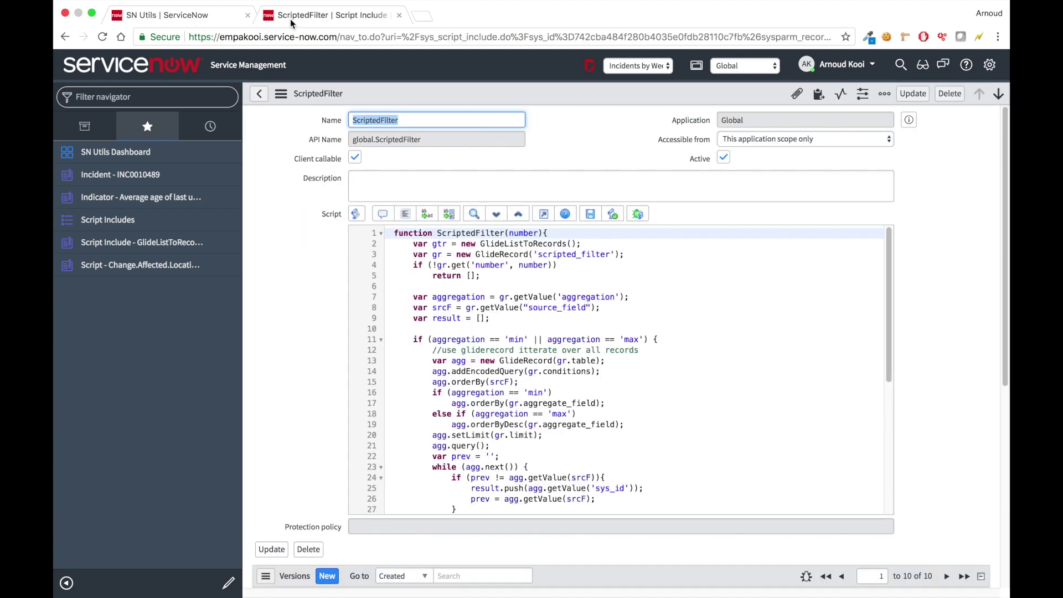
double_click(522, 243)
right_click(524, 245)
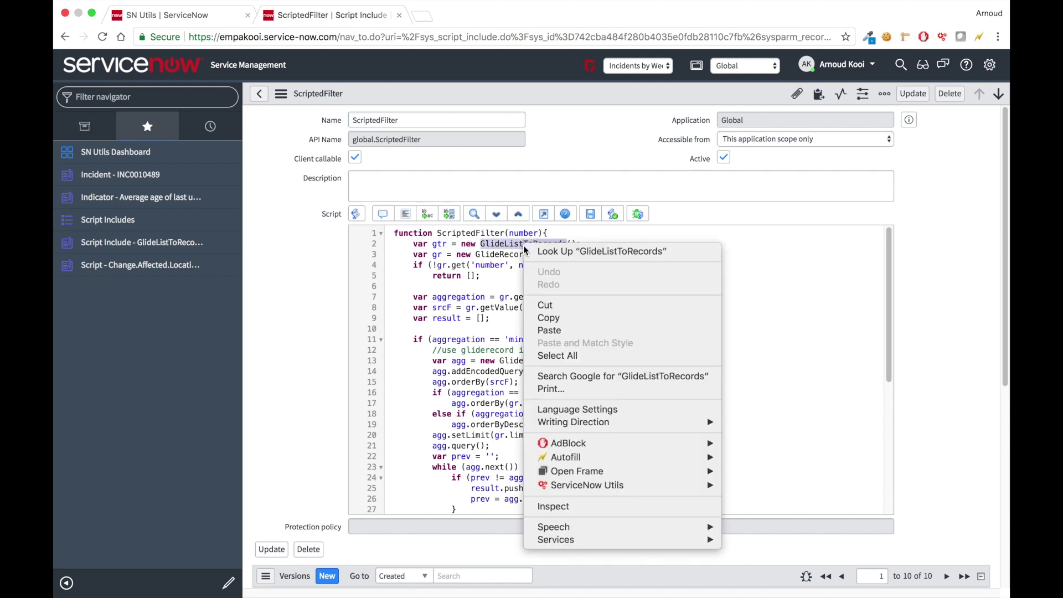
mouse_move(645, 487)
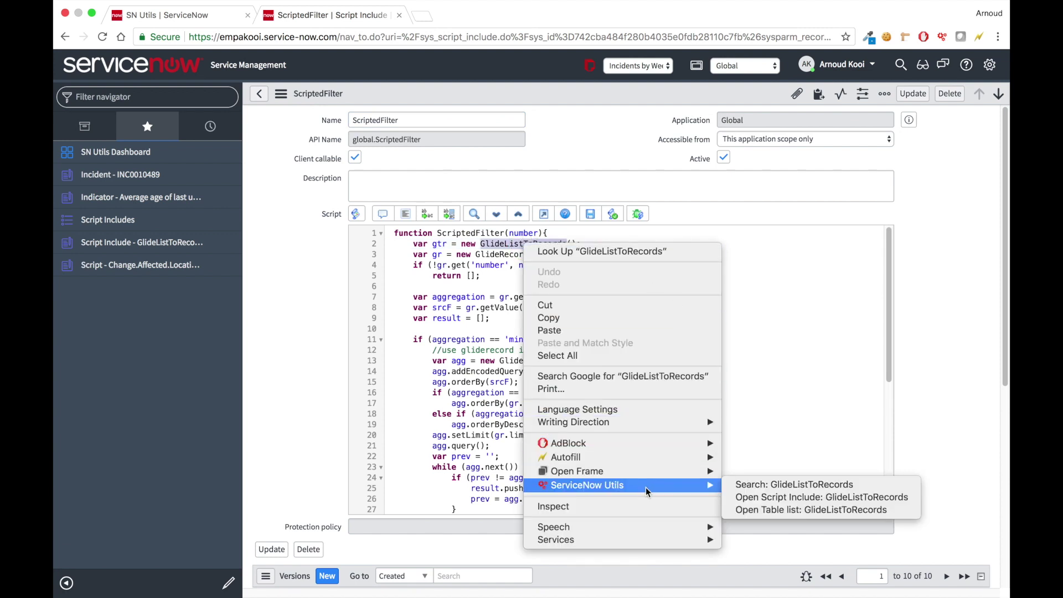
left_click(752, 499)
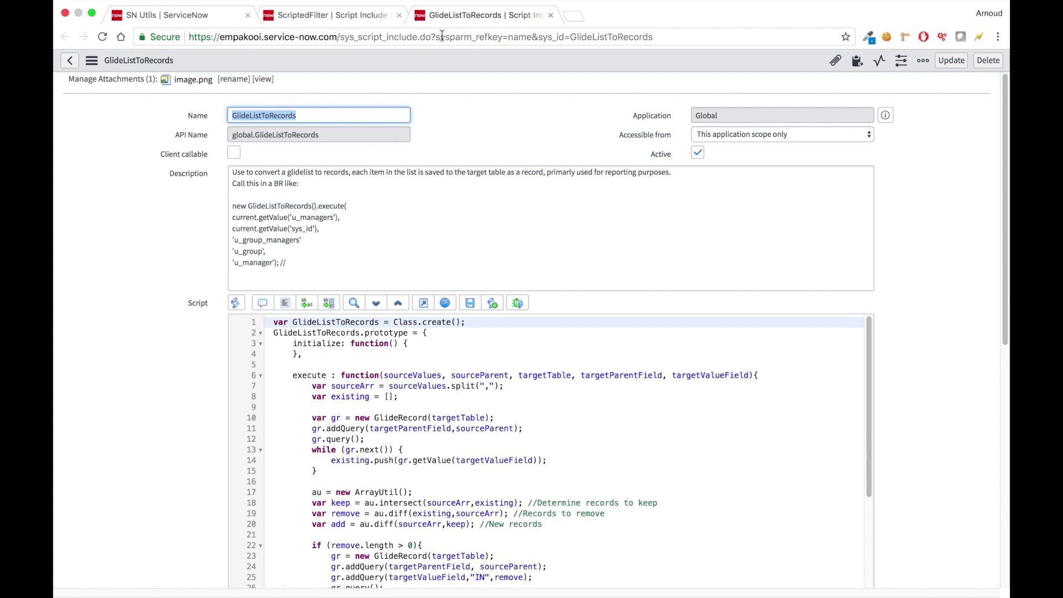
left_click(551, 15)
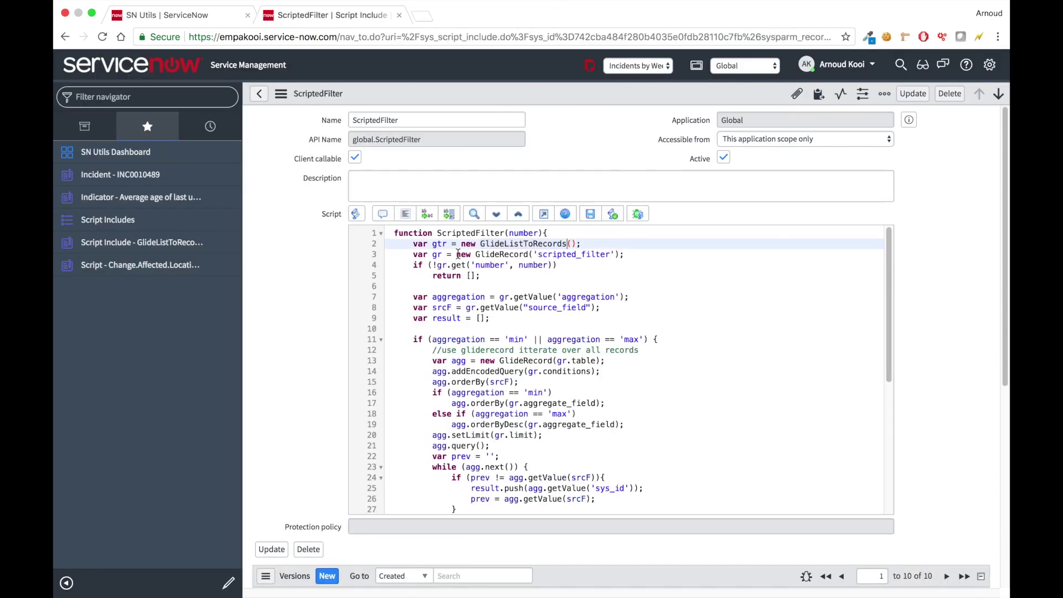
Open the table list for scripted_filter from its reference in the ScriptedFilter script, view it, and close it again
double_click(557, 254)
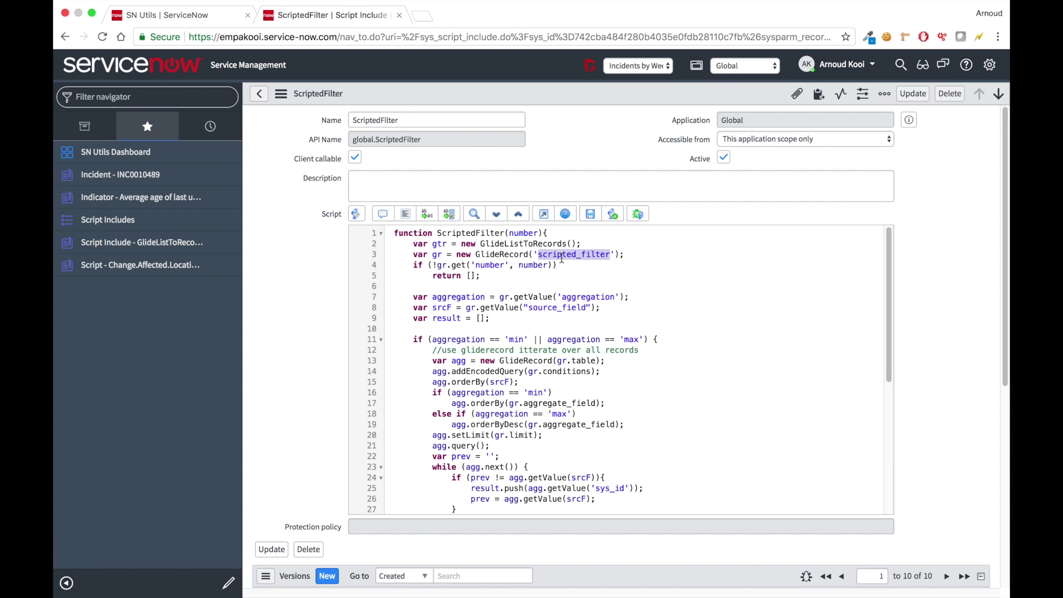
right_click(561, 258)
mouse_move(669, 500)
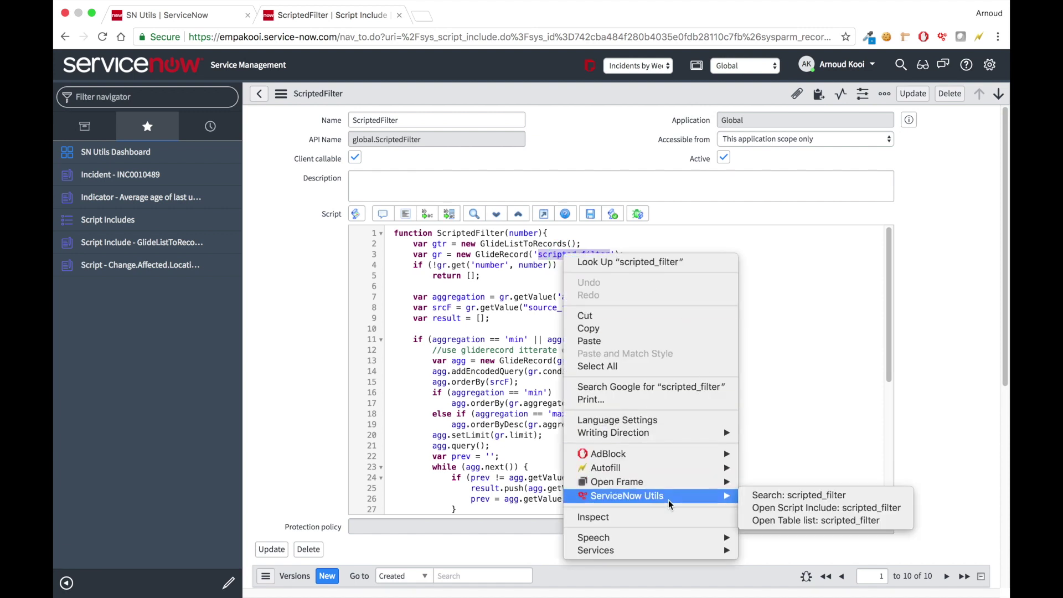
left_click(785, 521)
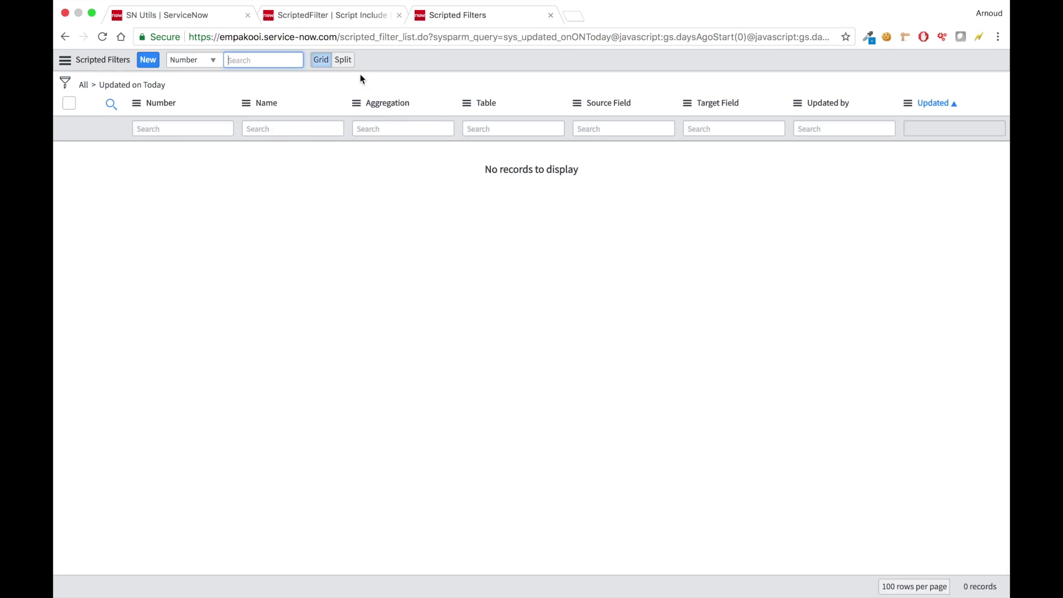
left_click(551, 16)
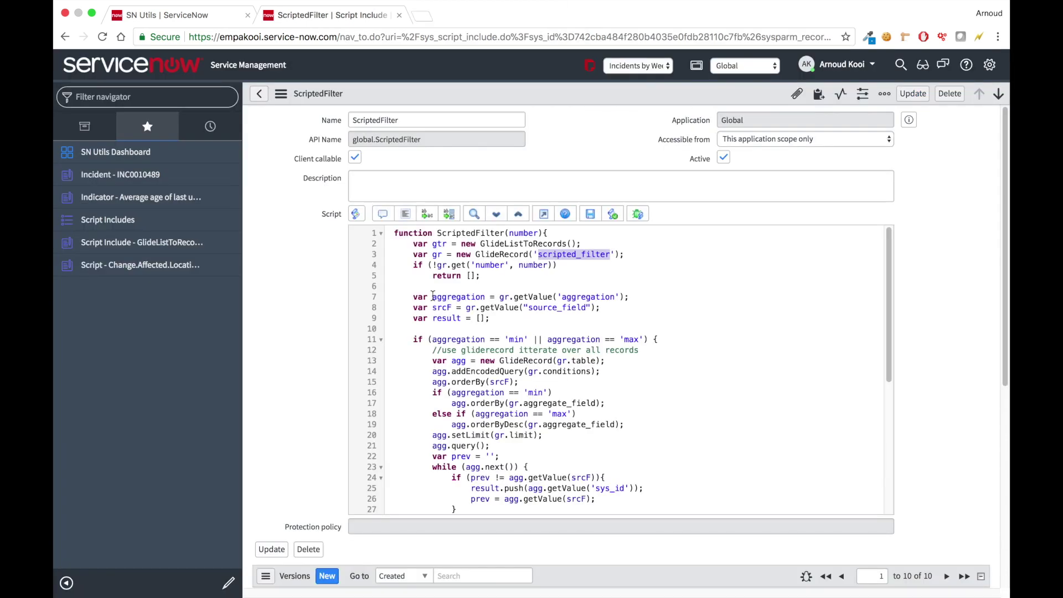
Generate a GlideRecord template for the ScriptedFilter script include with ServiceNow Utils, using the field template {0}.{1}
left_click(219, 15)
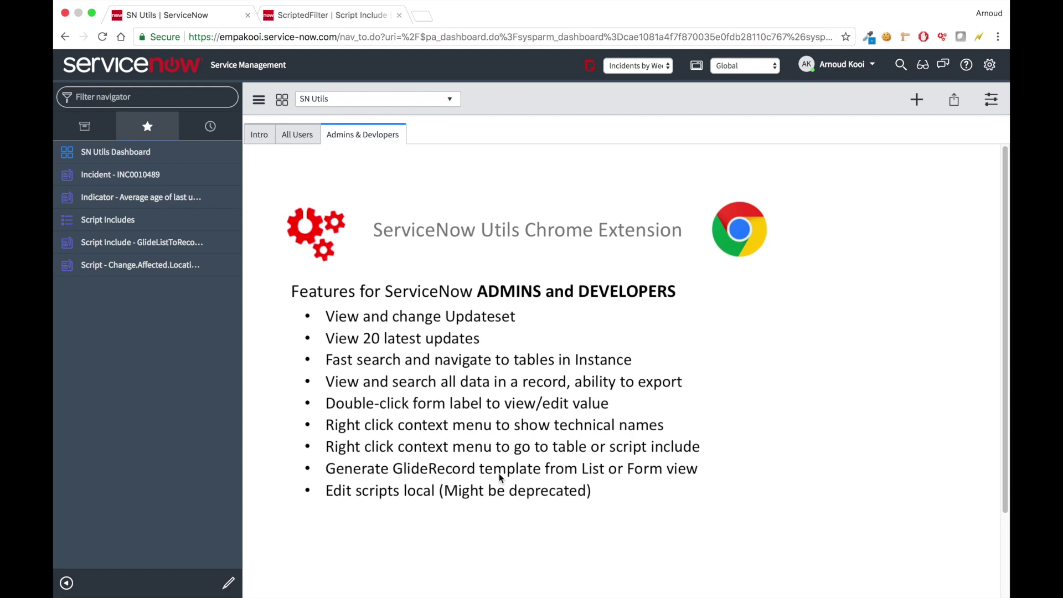
left_click(350, 22)
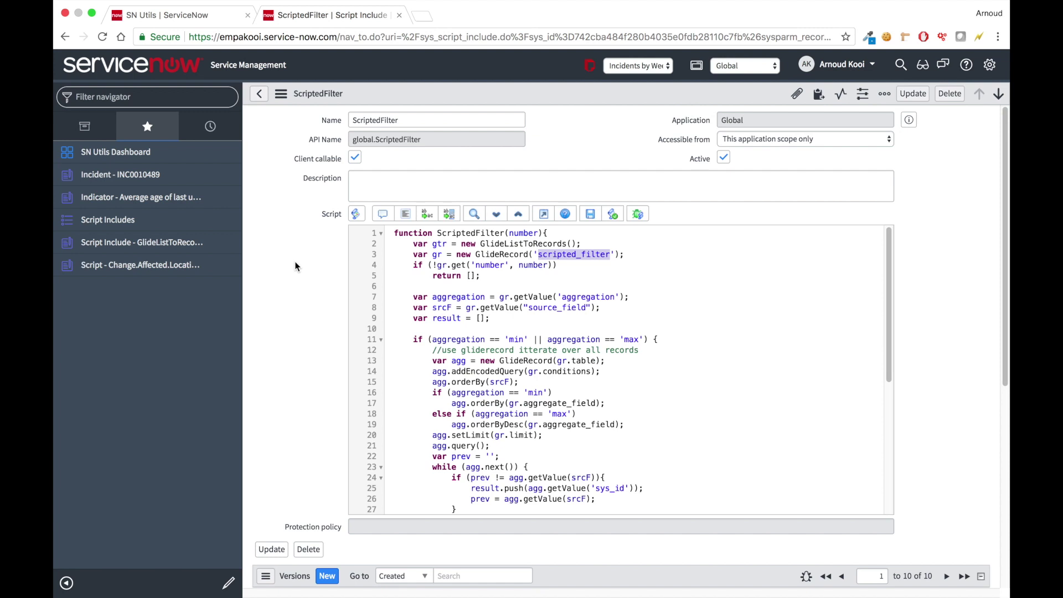
left_click(942, 38)
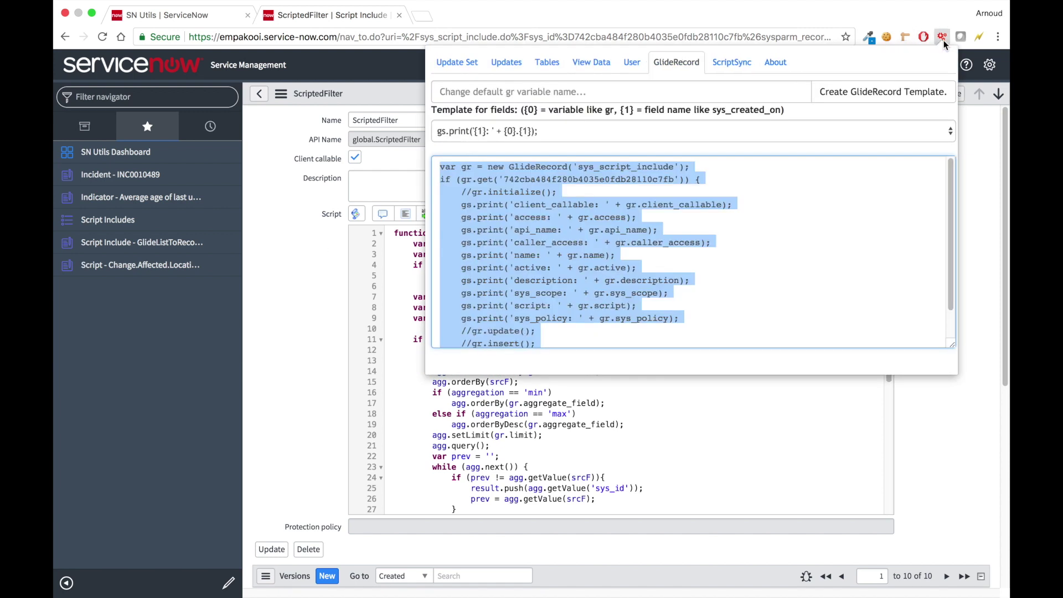
left_click(559, 132)
left_click(553, 145)
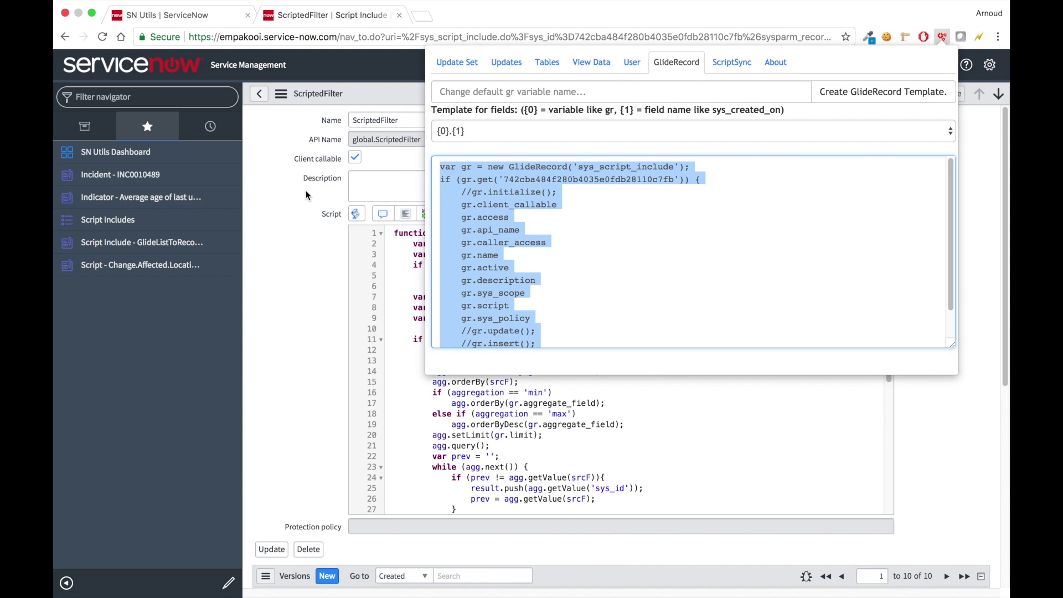
Regenerate the GlideRecord code with the field template gs.addInfoMessage('{1}: ' + {0}.{1}); and the variable name ins
left_click(512, 132)
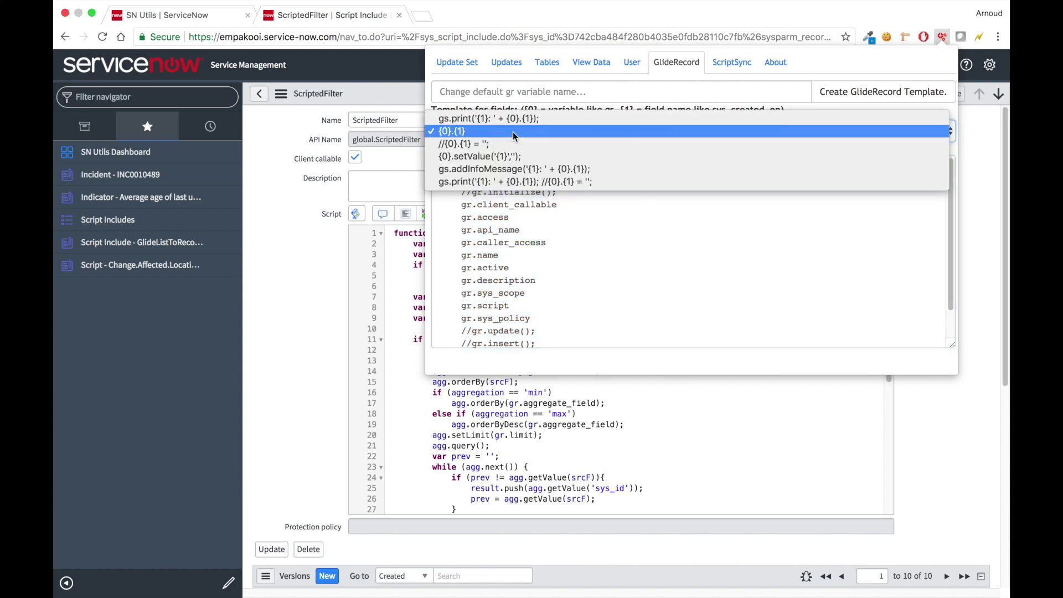
left_click(493, 169)
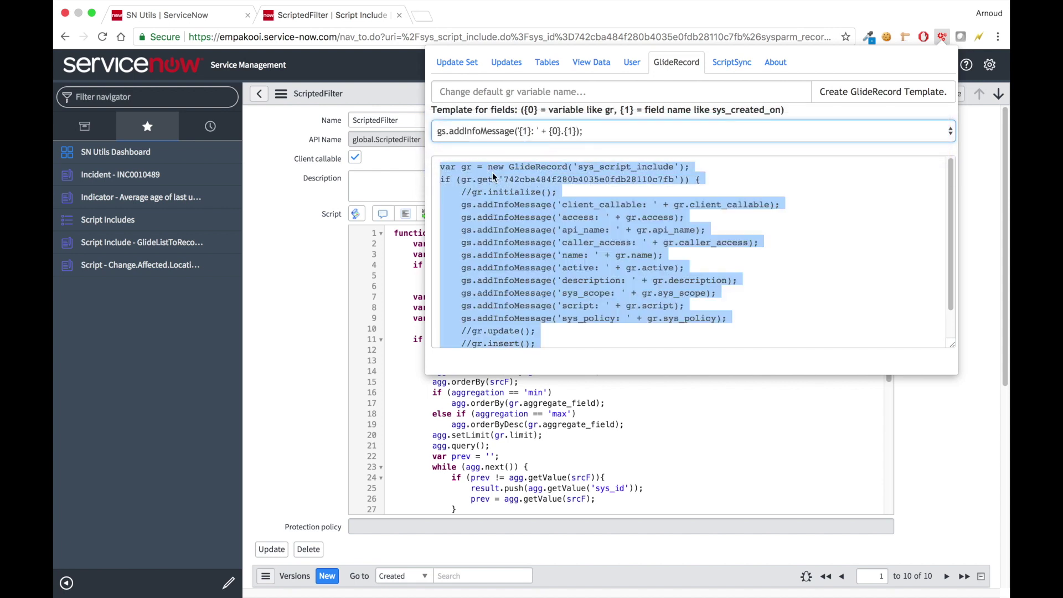
left_click(538, 93)
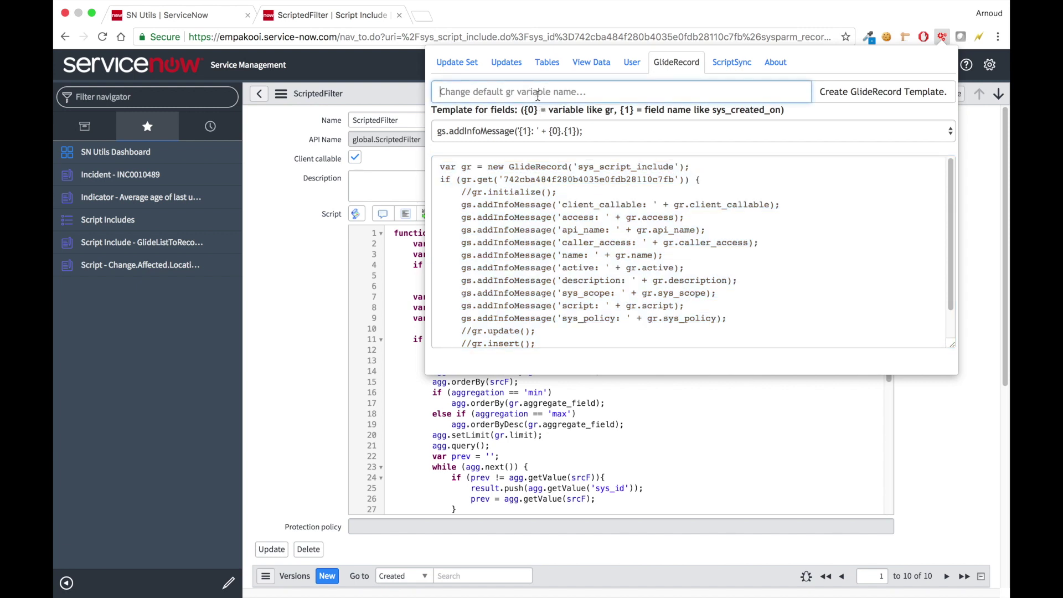
type("i")
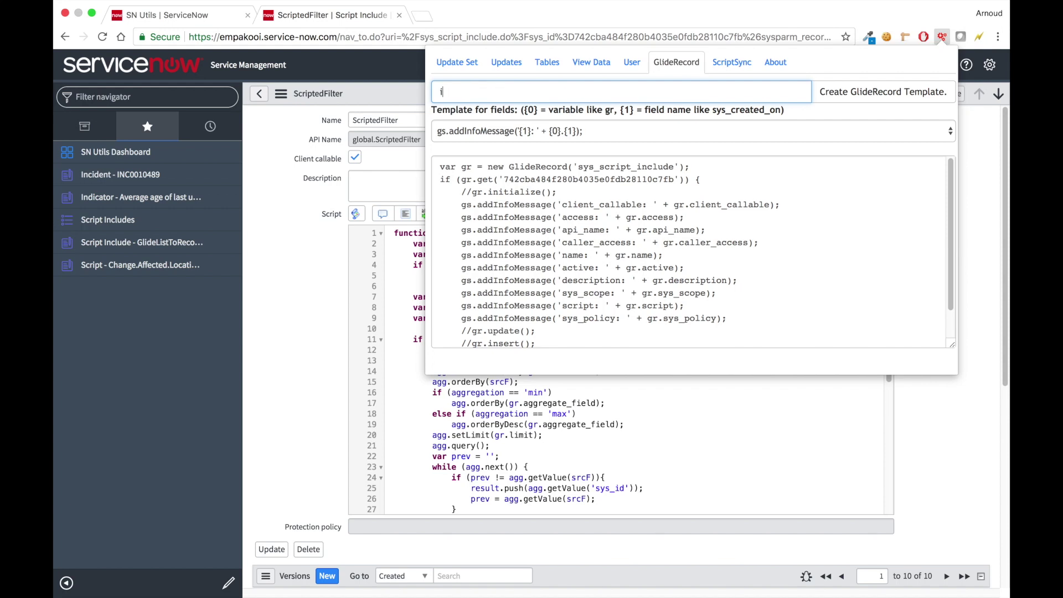
type("ns")
key("Return")
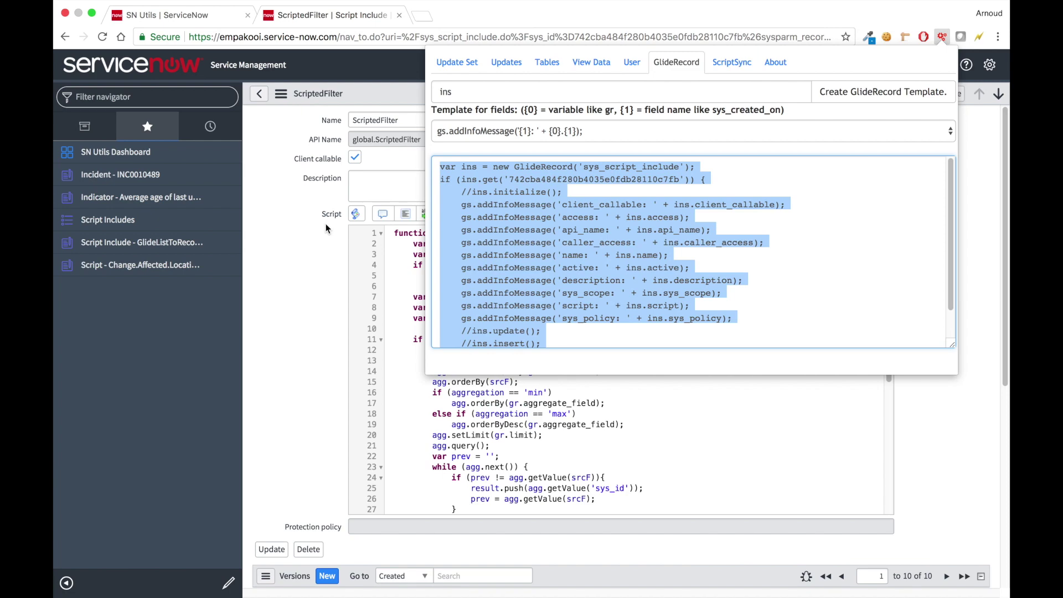
left_click(290, 254)
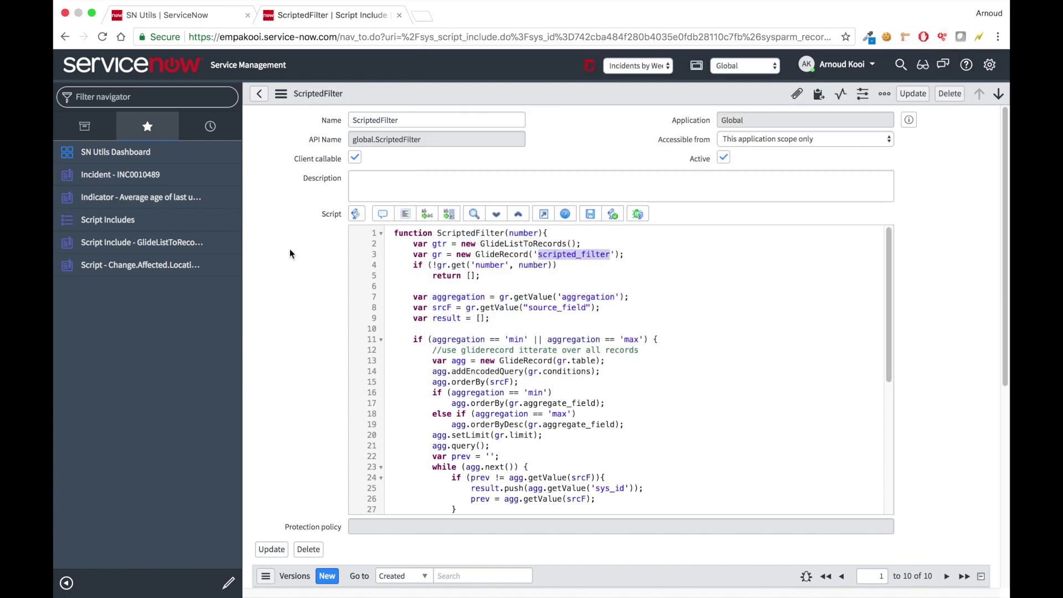
Find the resolved incidents list by filtering the navigator for "inciden", open it, and remove its State filter to list all incidents
left_click(183, 13)
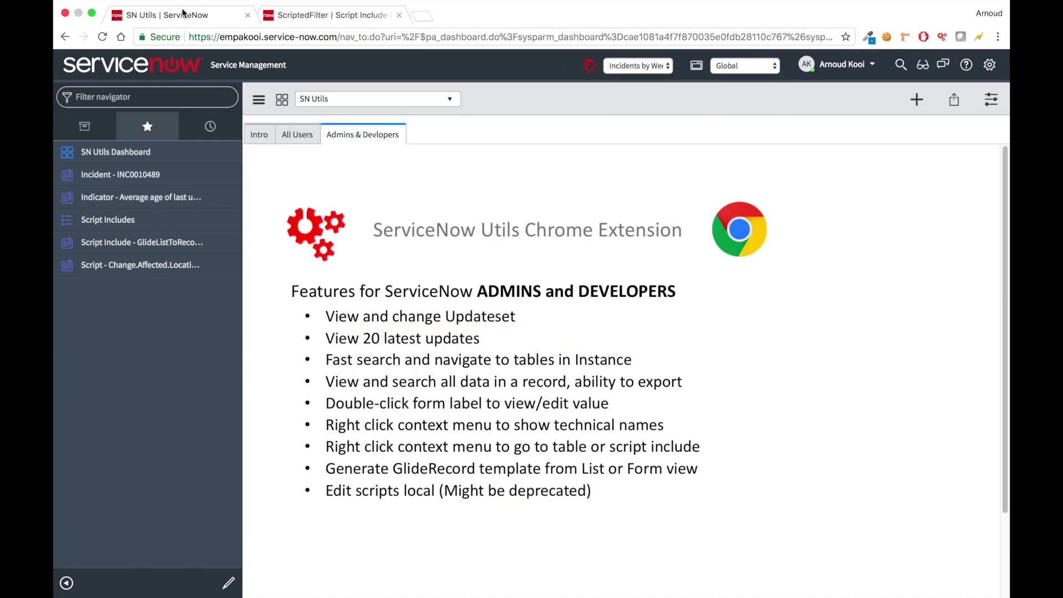
left_click(315, 17)
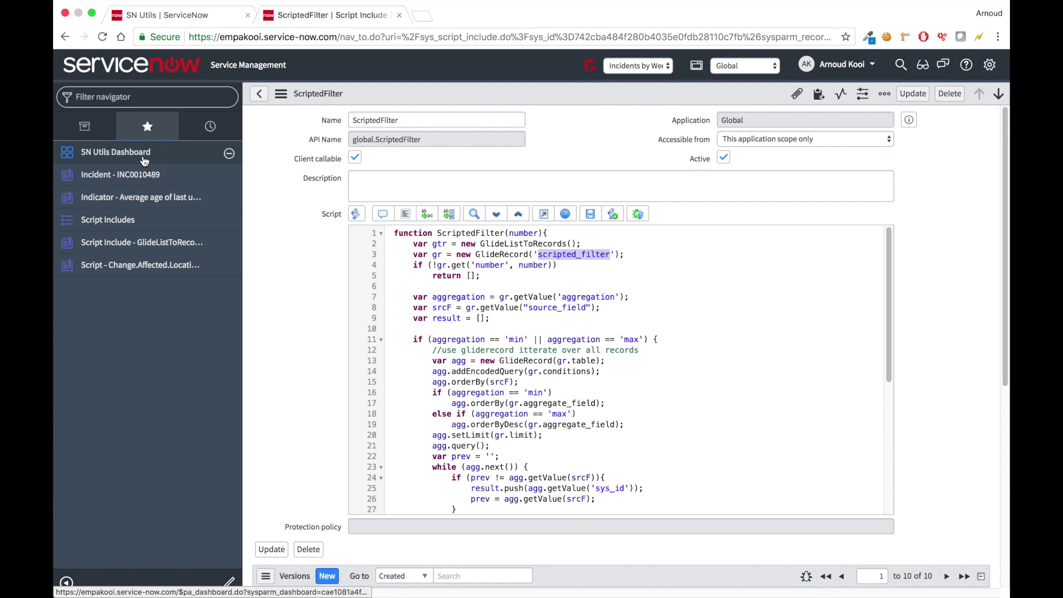
left_click(173, 91)
type("in")
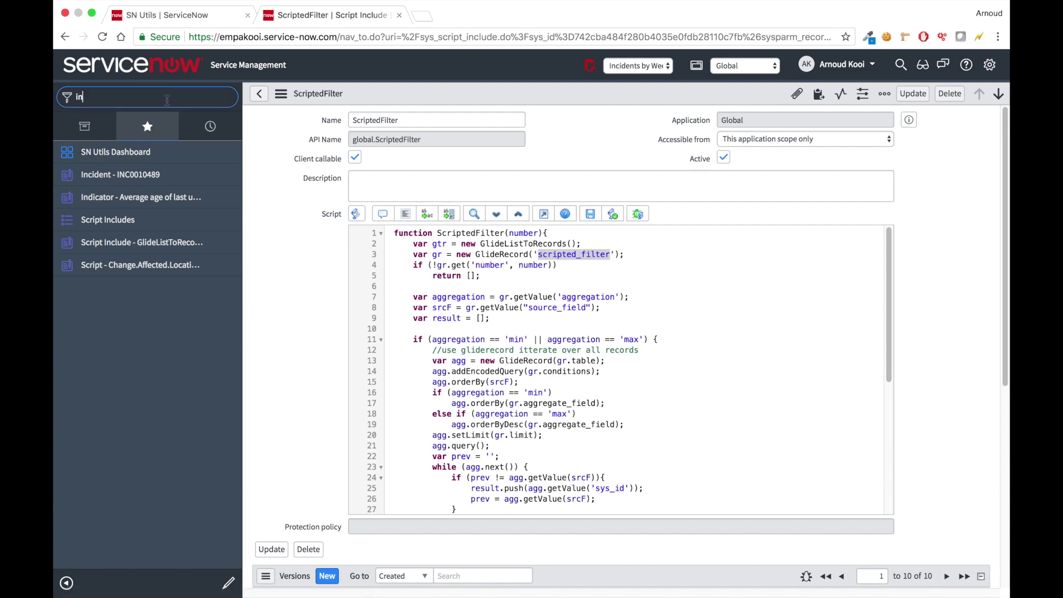
type("ciden")
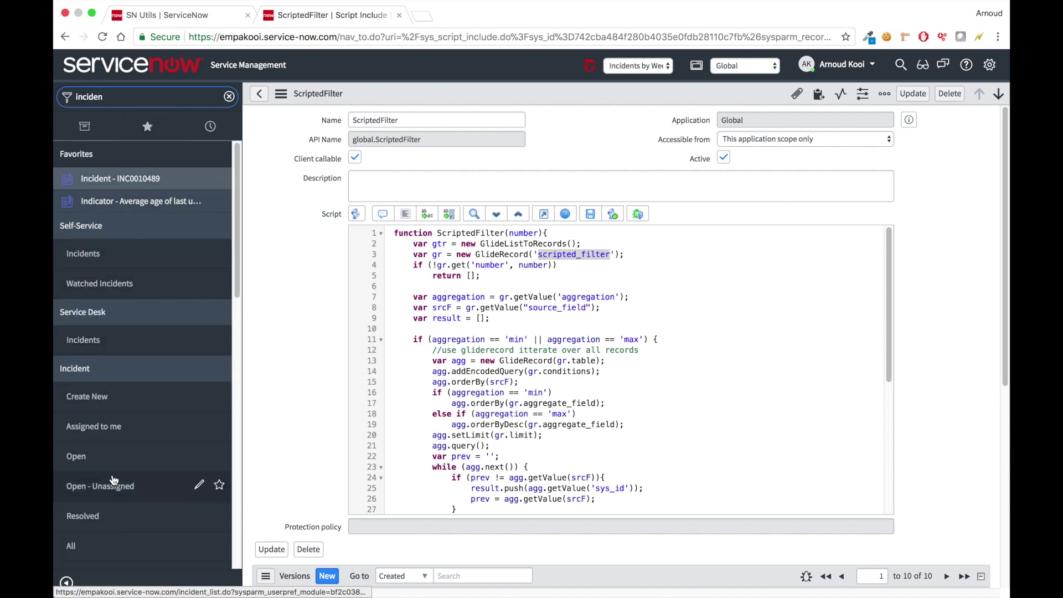
left_click(101, 513)
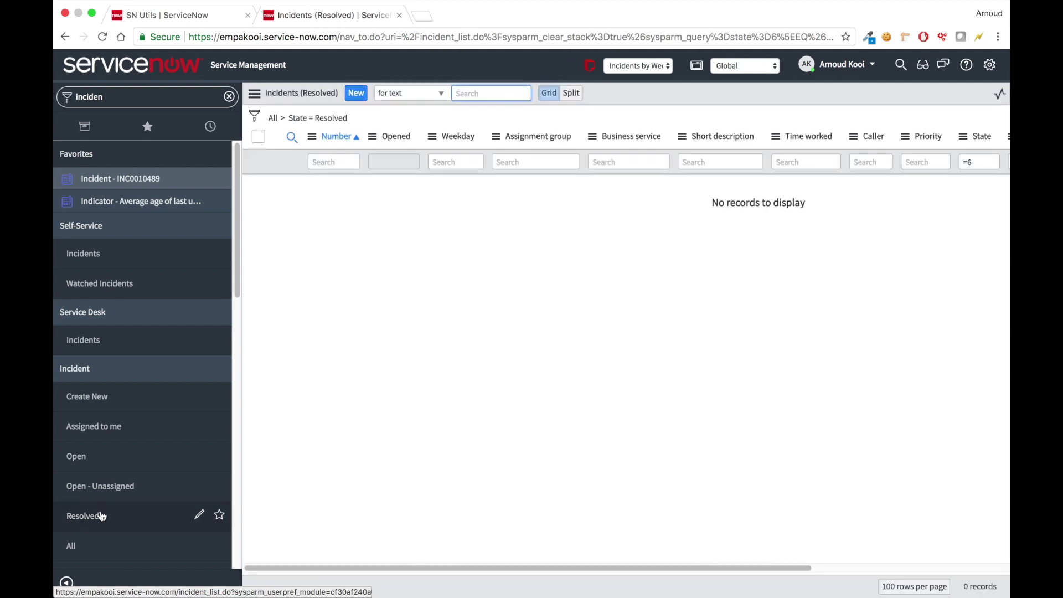
left_click(273, 119)
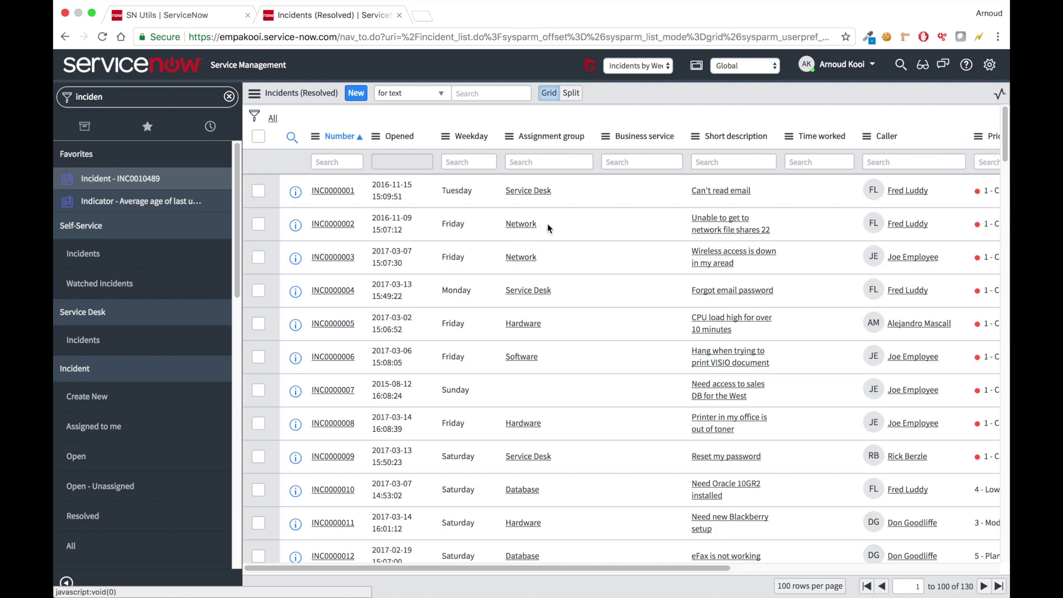
Filter the incident list to records whose assignment group is Network and whose weekday is Friday
right_click(547, 224)
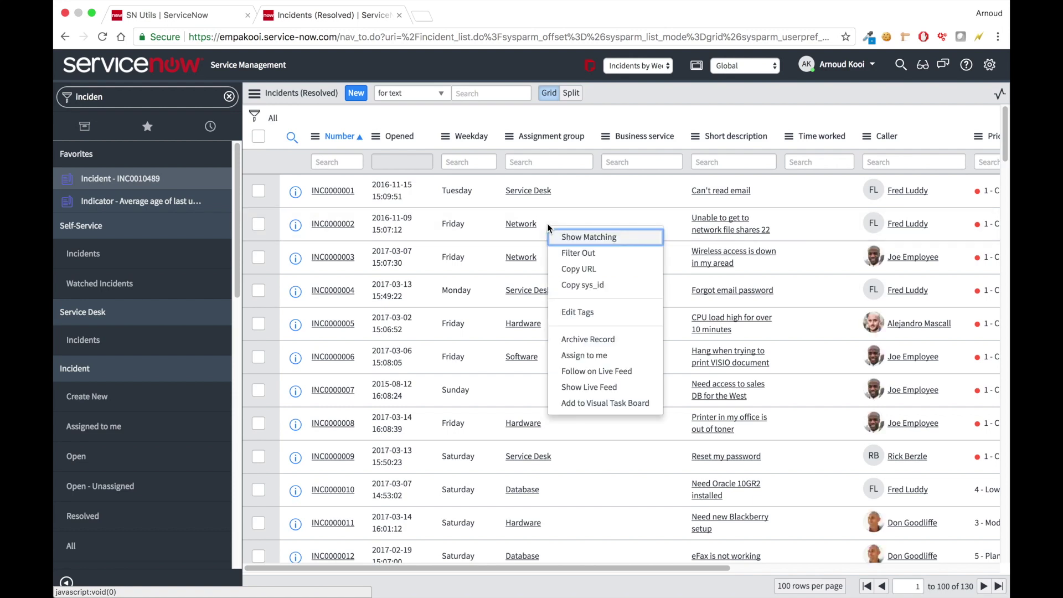
left_click(566, 234)
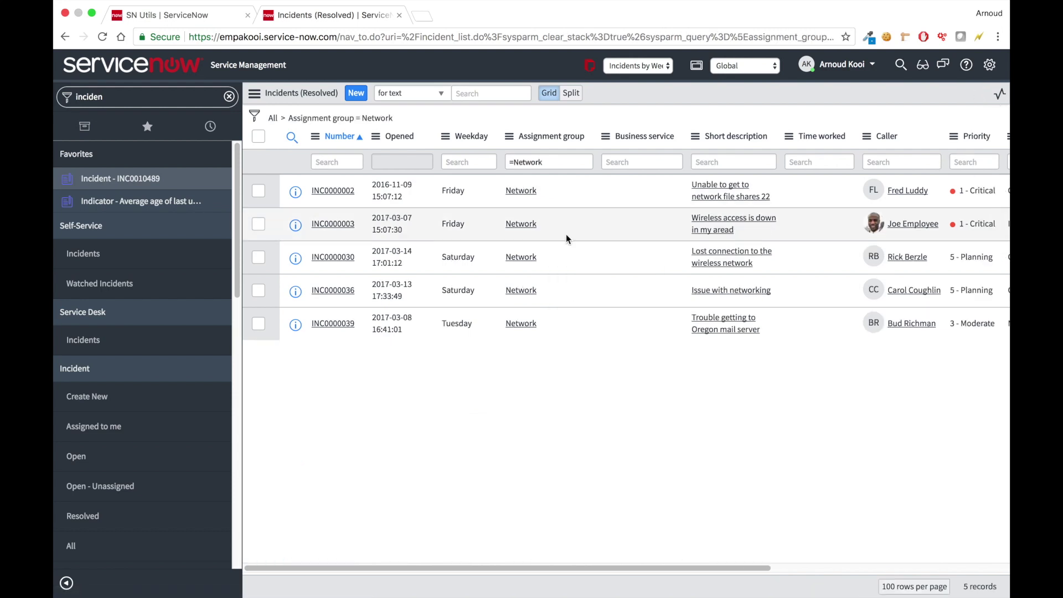
right_click(463, 228)
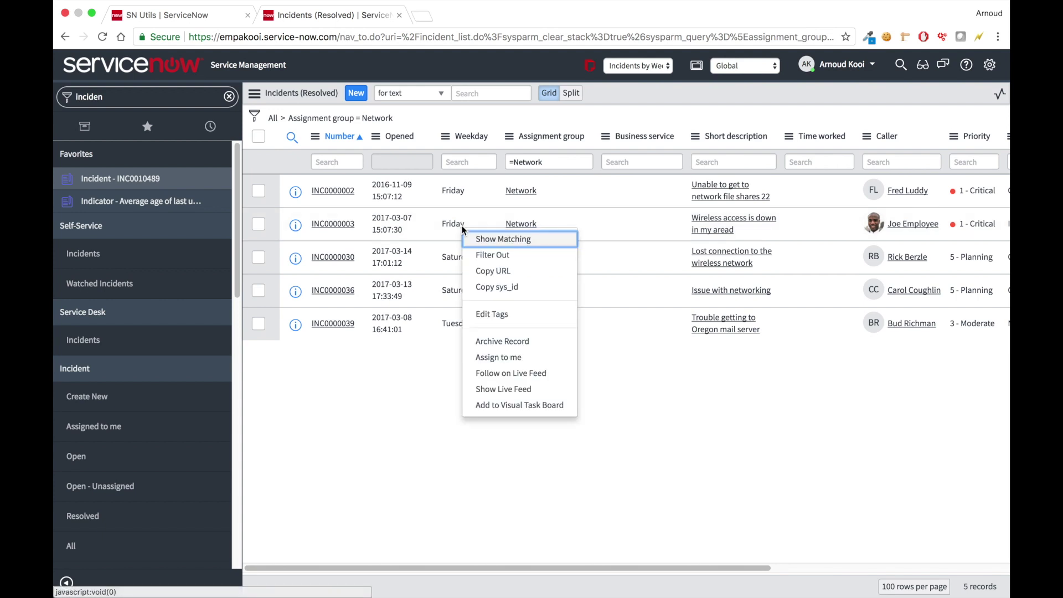
left_click(501, 240)
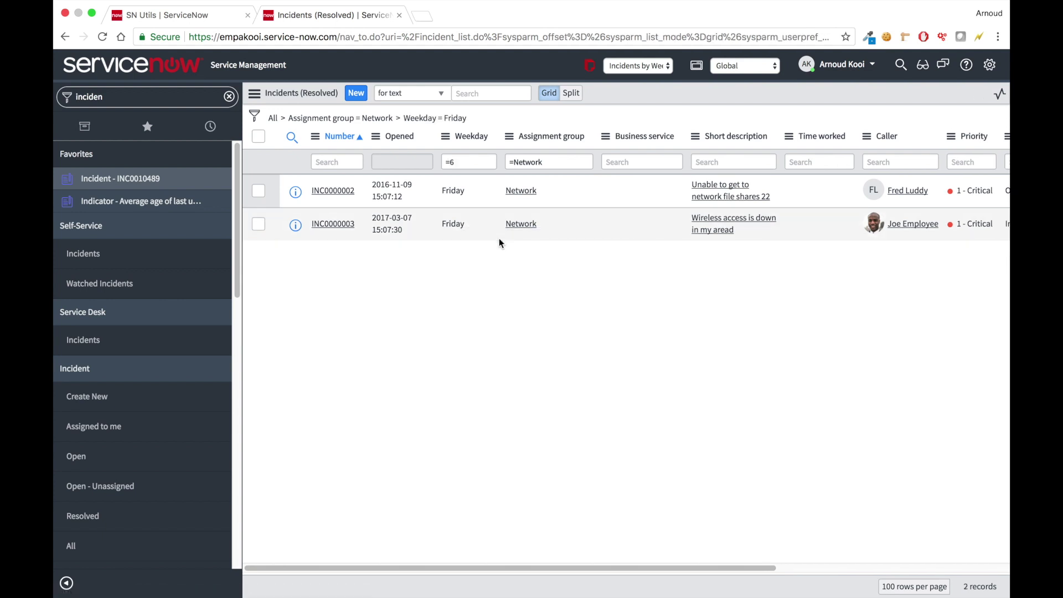
Generate a GlideRecord template from the filtered incident list with ServiceNow Utils, using the field template {0}.{1}
left_click(944, 39)
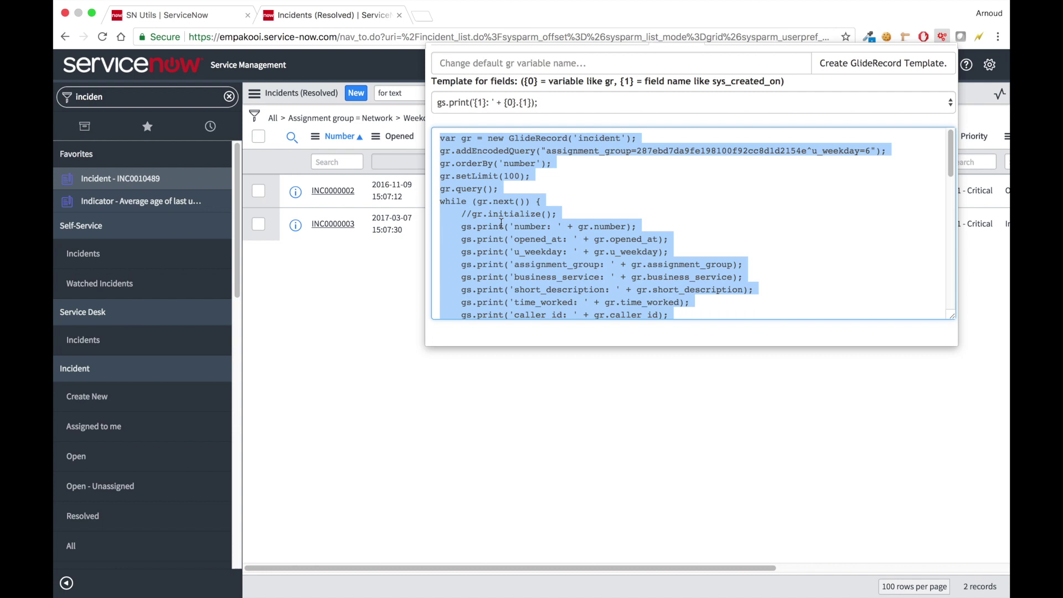
scroll(502, 177, "down", 1)
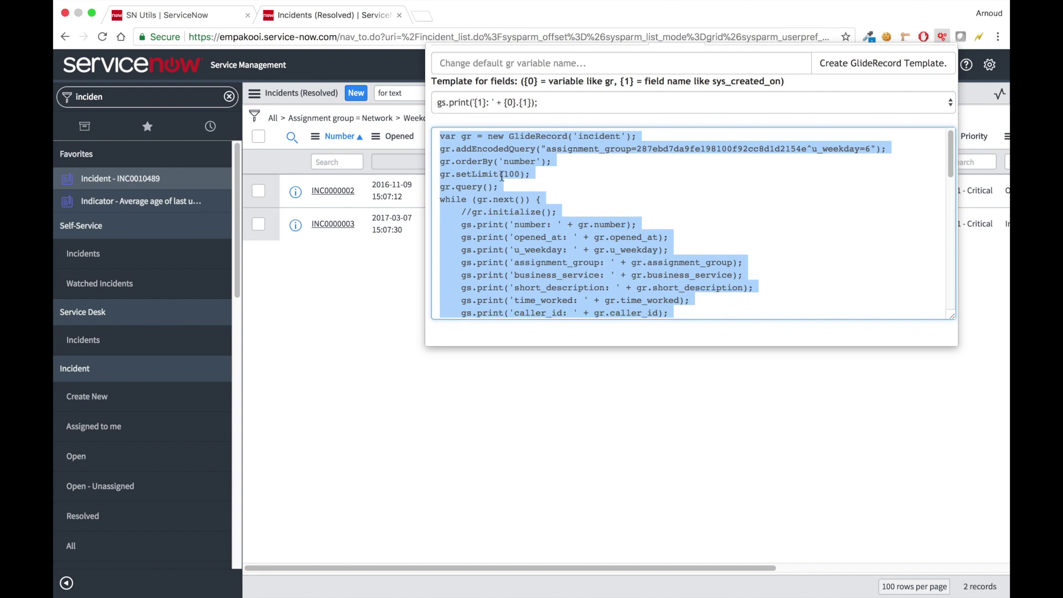
left_click(570, 103)
left_click(568, 118)
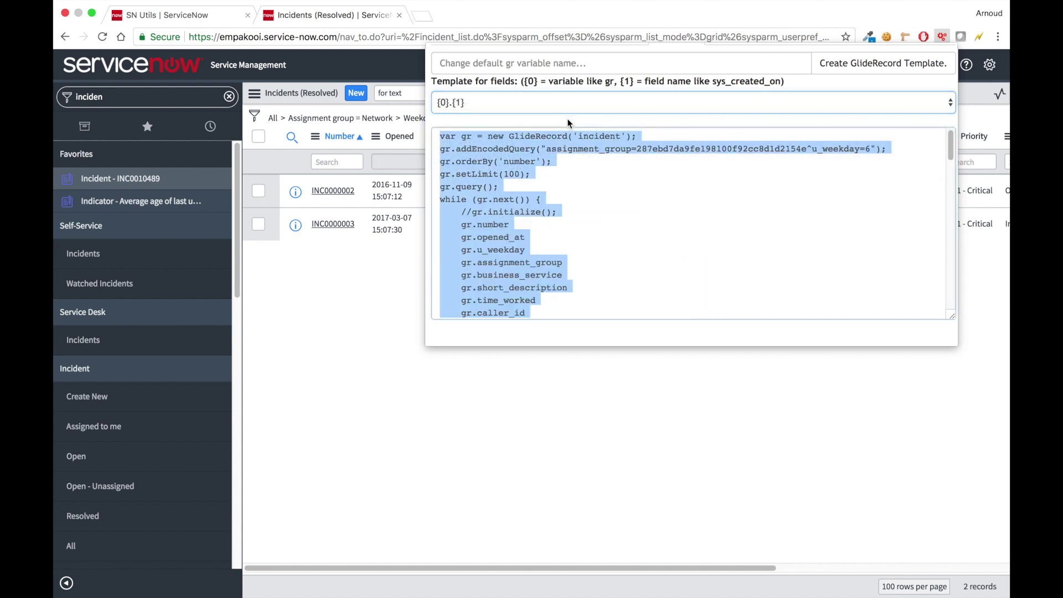
Examine the generated incident GlideRecord code, including its encoded query and field lines, and close the extension popup
scroll(499, 222, "down", 3)
scroll(499, 222, "up", 2)
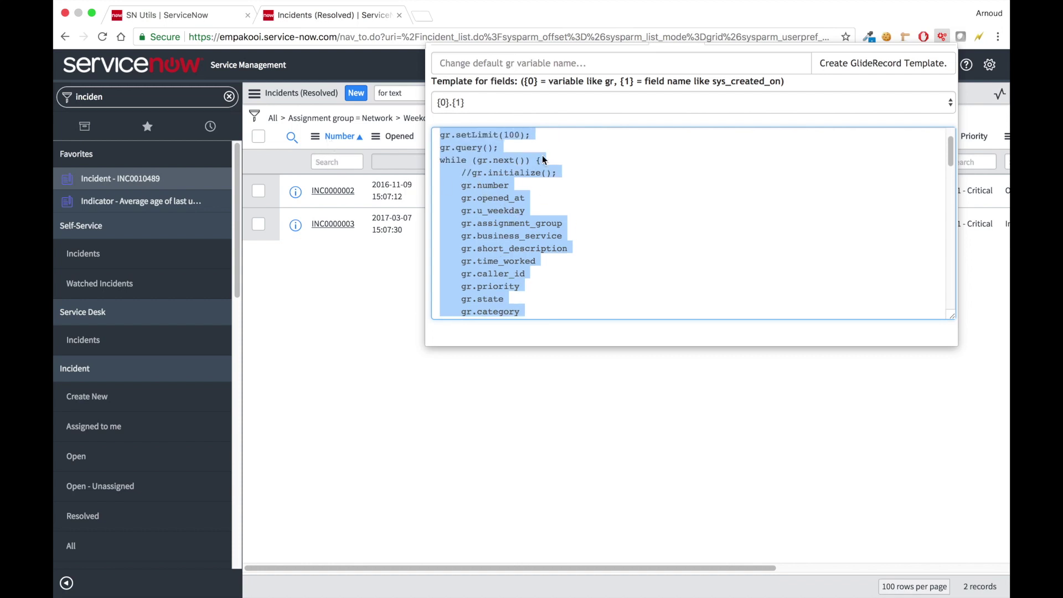
scroll(544, 160, "up", 1)
scroll(544, 160, "down", 3)
scroll(546, 205, "down", 1)
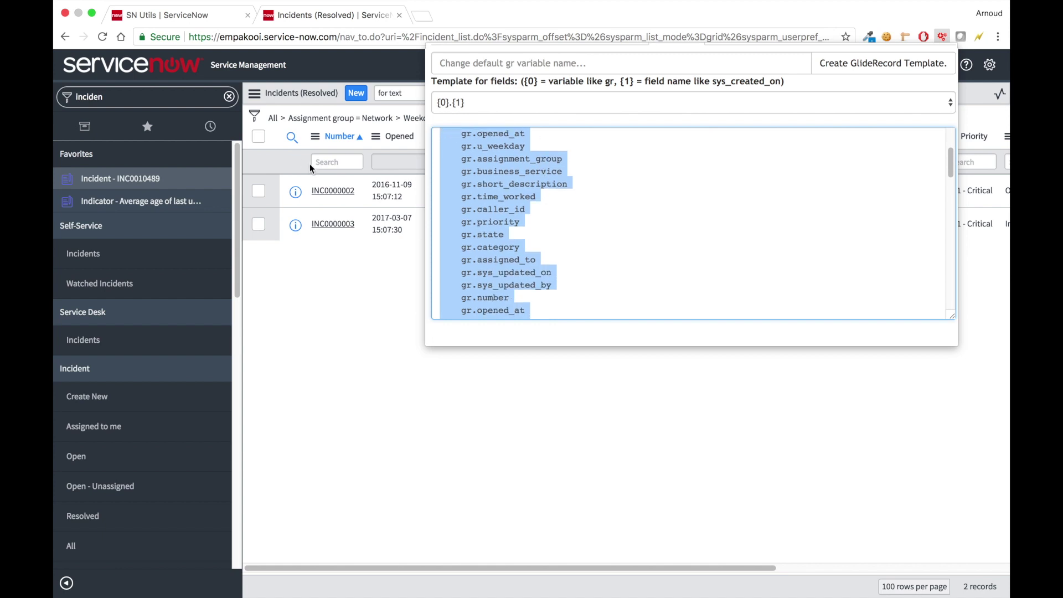
scroll(640, 256, "down", 3)
scroll(641, 257, "up", 6)
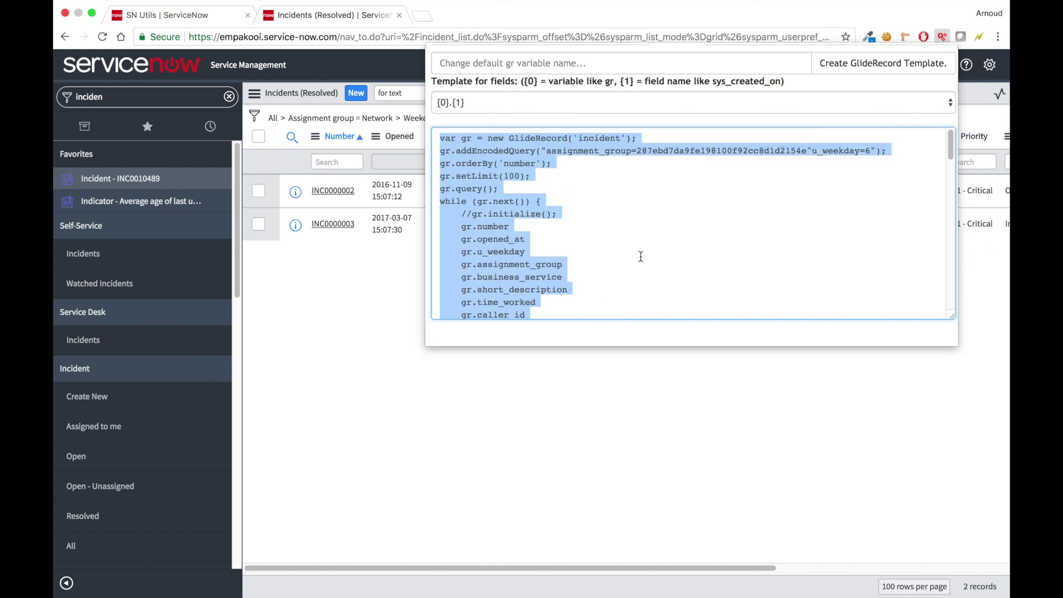
left_click(346, 301)
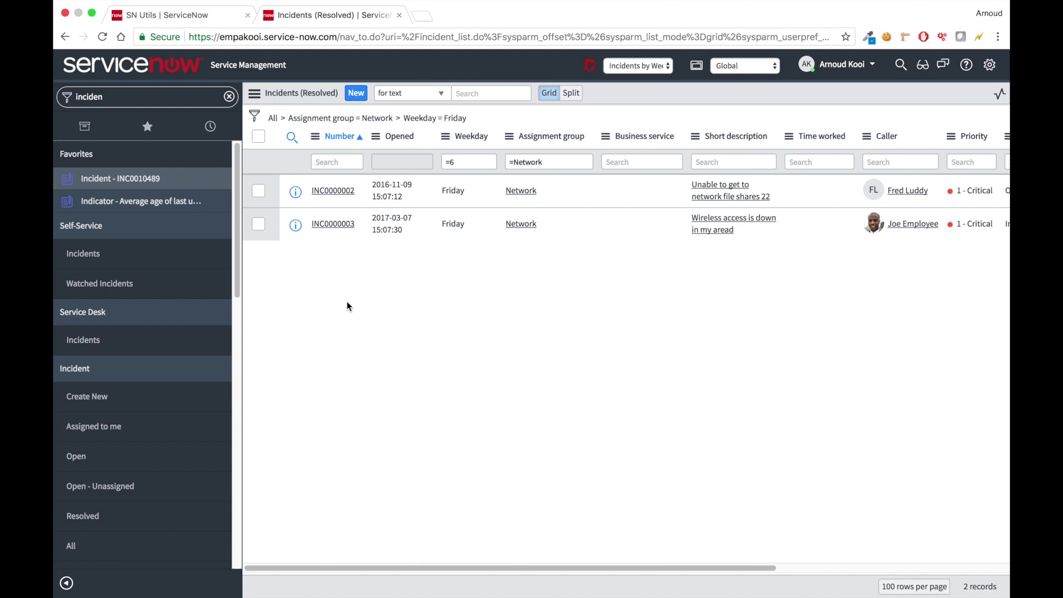
Open the GlideListToRecords script include from the favorites and bring up its ScriptSync options in ServiceNow Utils
left_click(147, 126)
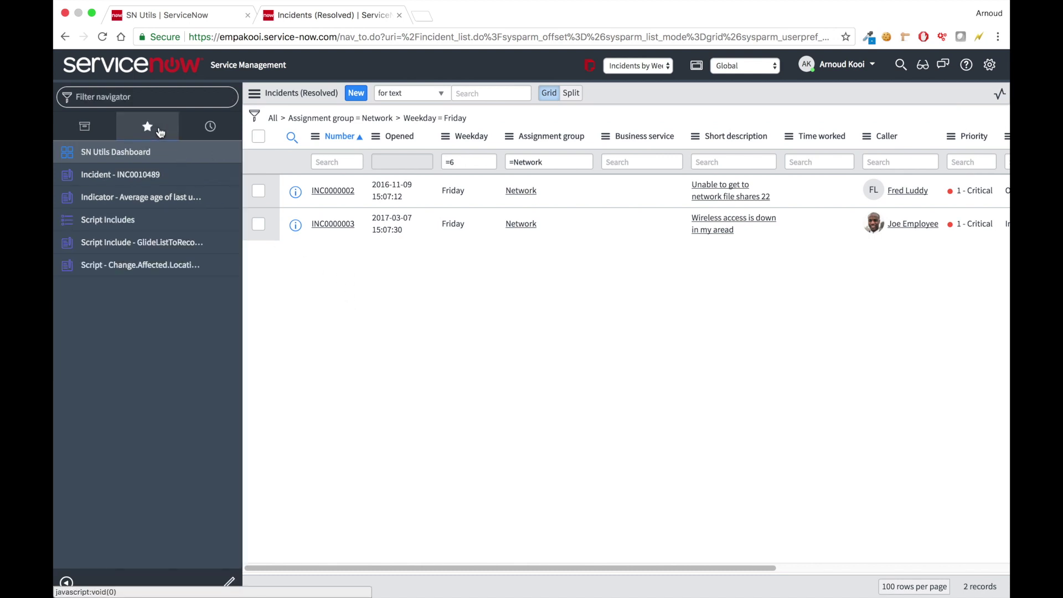
left_click(116, 151)
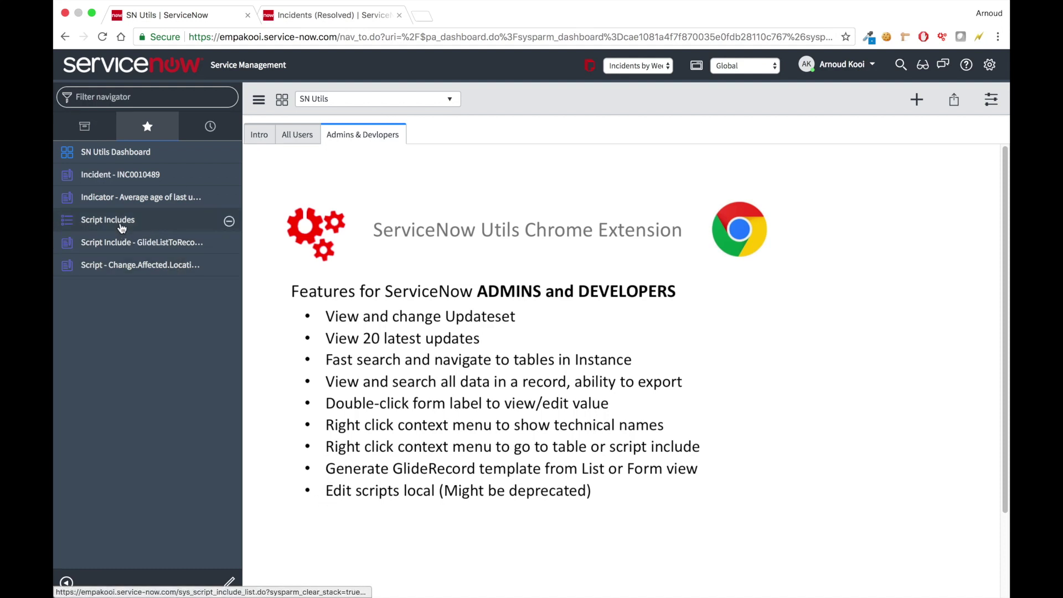
left_click(128, 244)
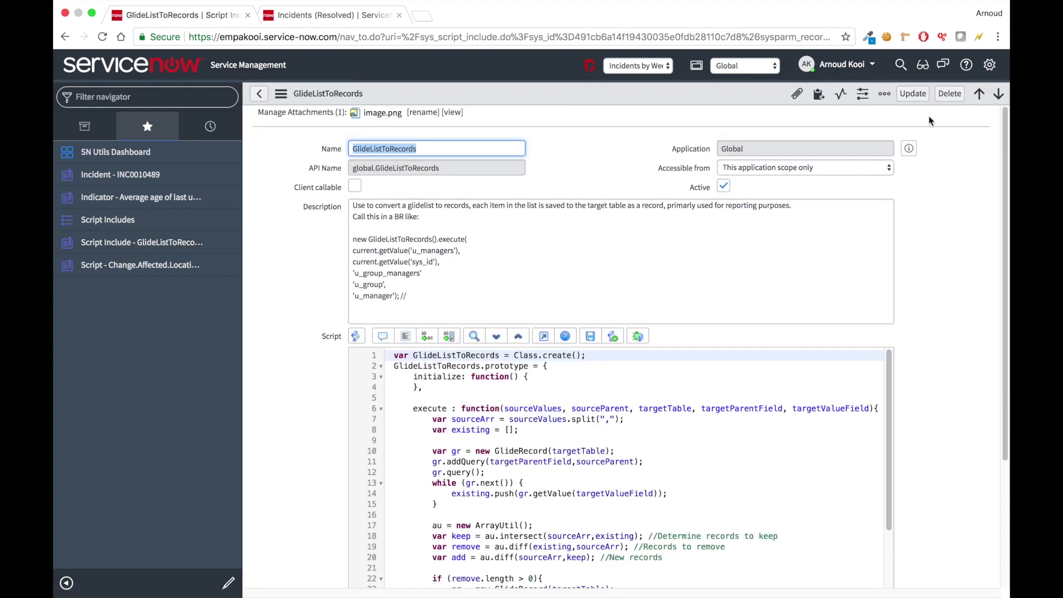
left_click(944, 37)
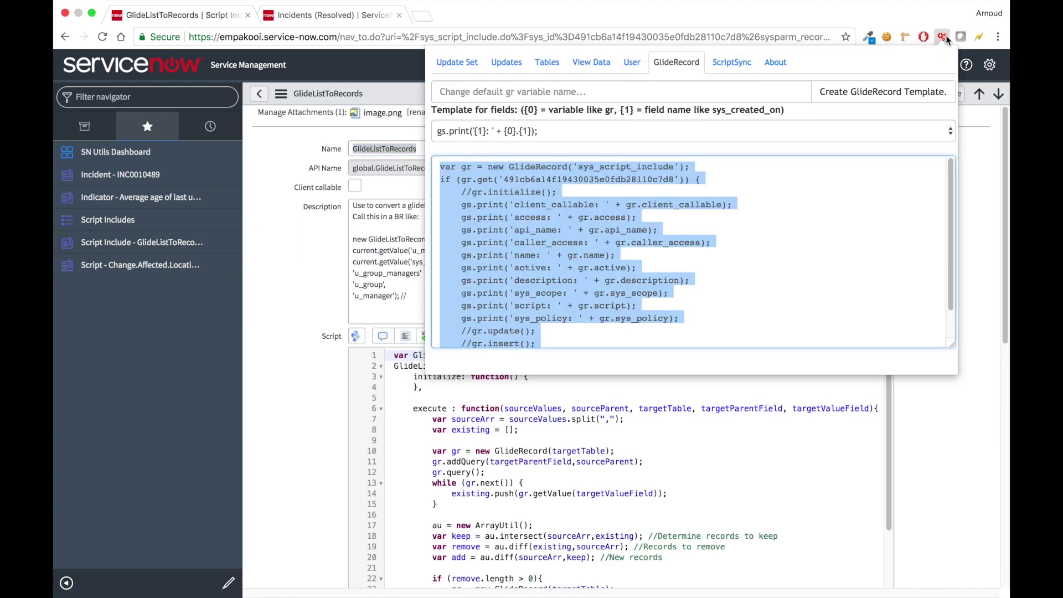
left_click(740, 69)
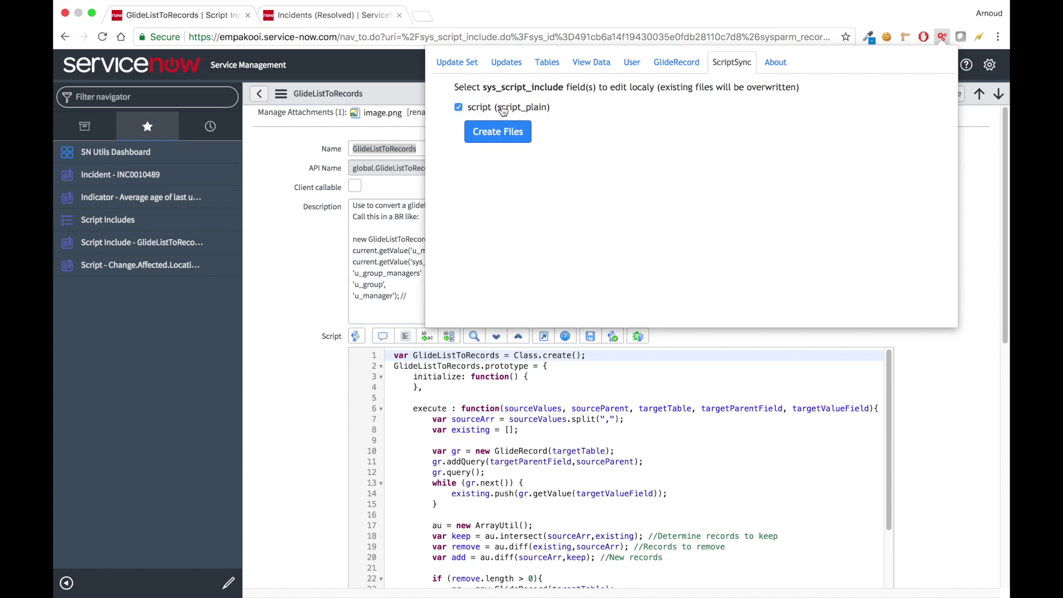
Switch to Visual Studio Code to view the ServiceNow Scripts folder, and examine the active instance and folder in the ScriptSyncer app
key("ctrl+Up")
left_click(445, 269)
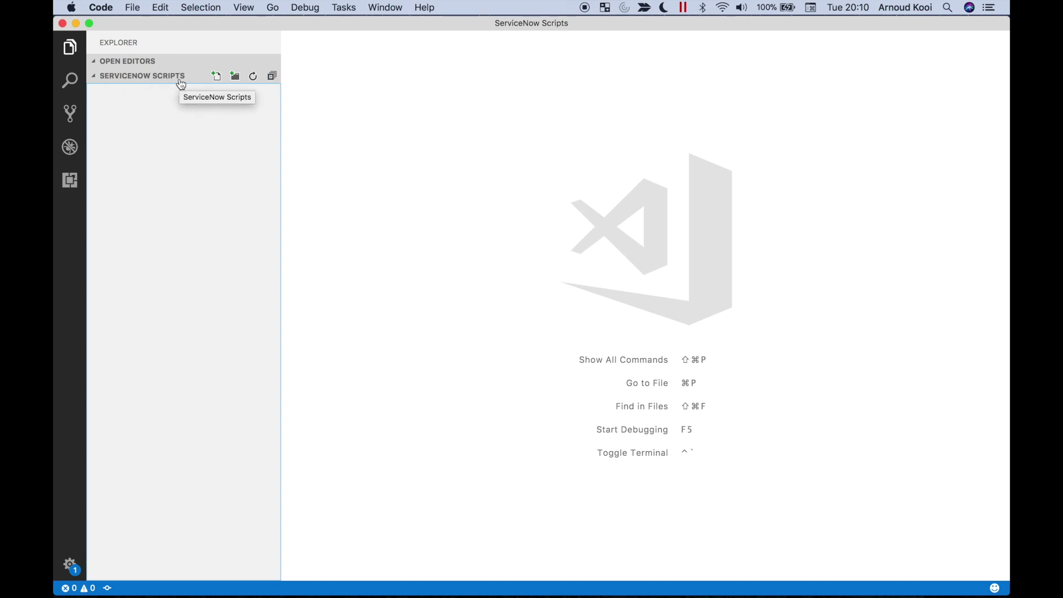
key("ctrl+Up")
left_click(339, 263)
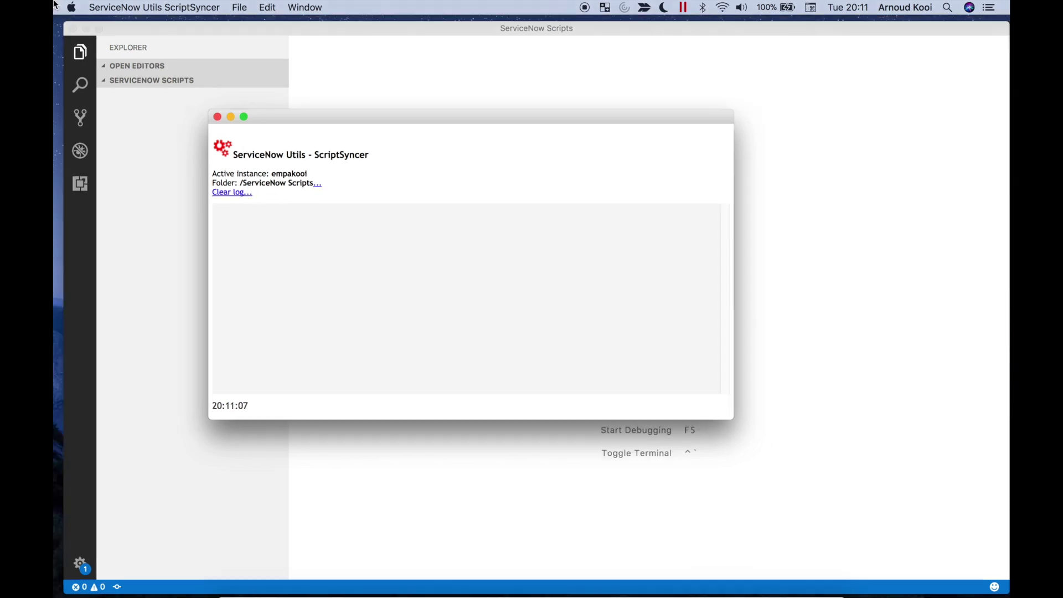
mouse_move(56, 4)
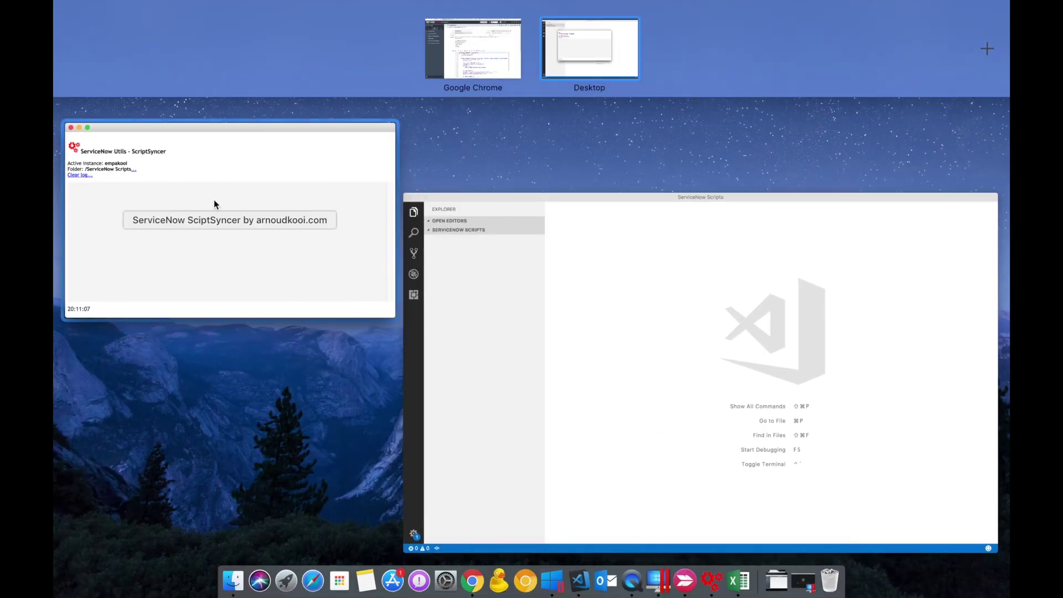
left_click(174, 218)
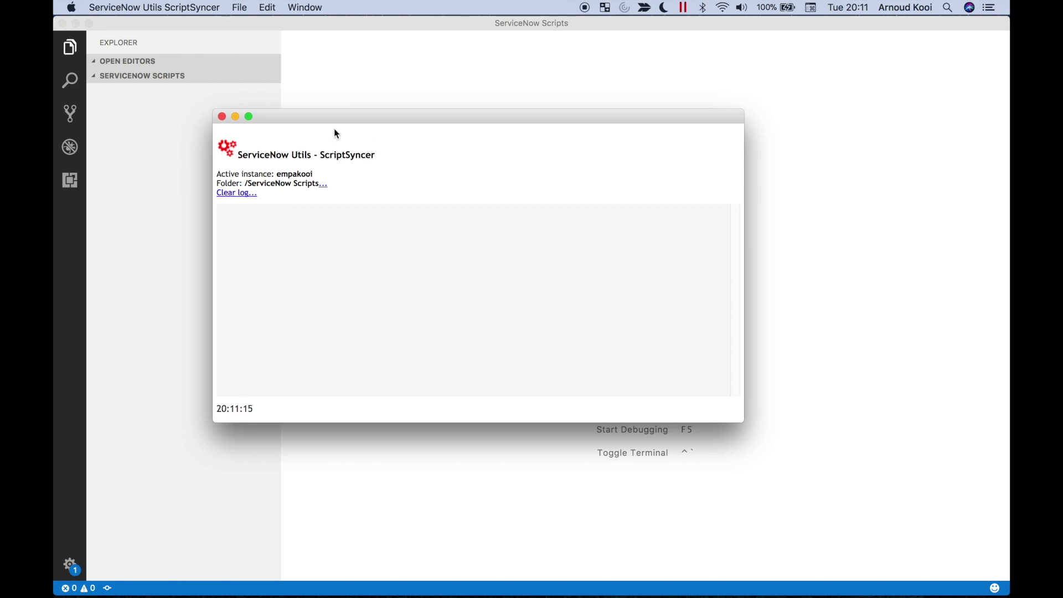
mouse_move(56, 4)
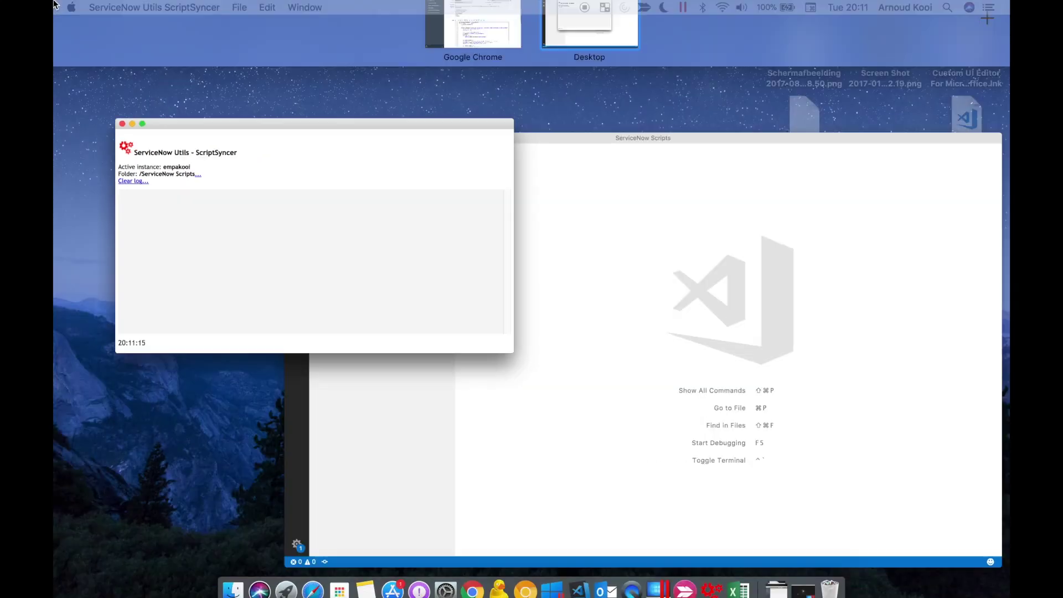
left_click(302, 261)
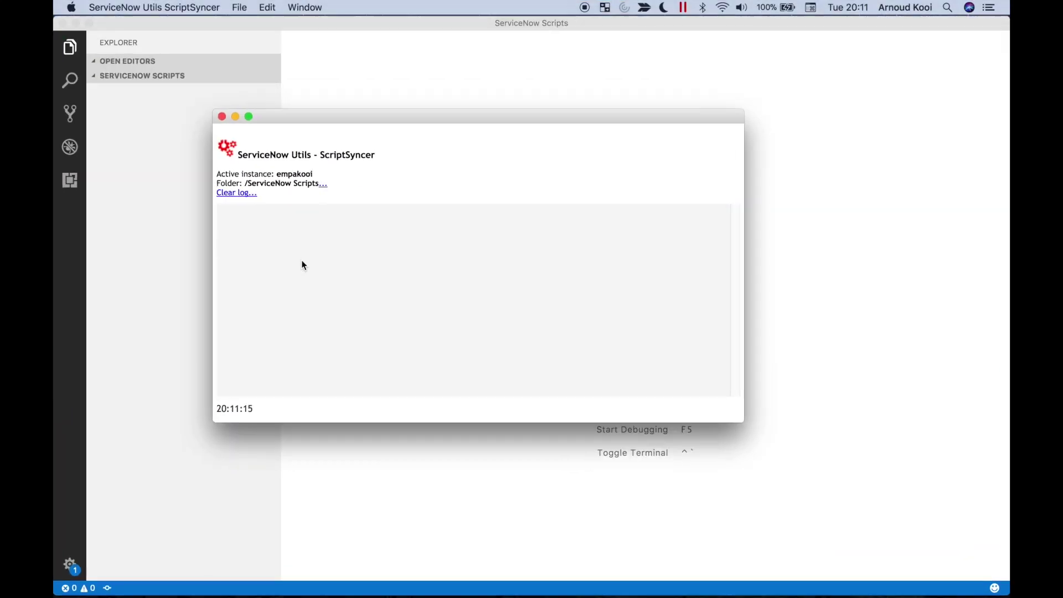
Return to Chrome and create a local file from the GlideListToRecords script field with ScriptSync
key("ctrl+Up")
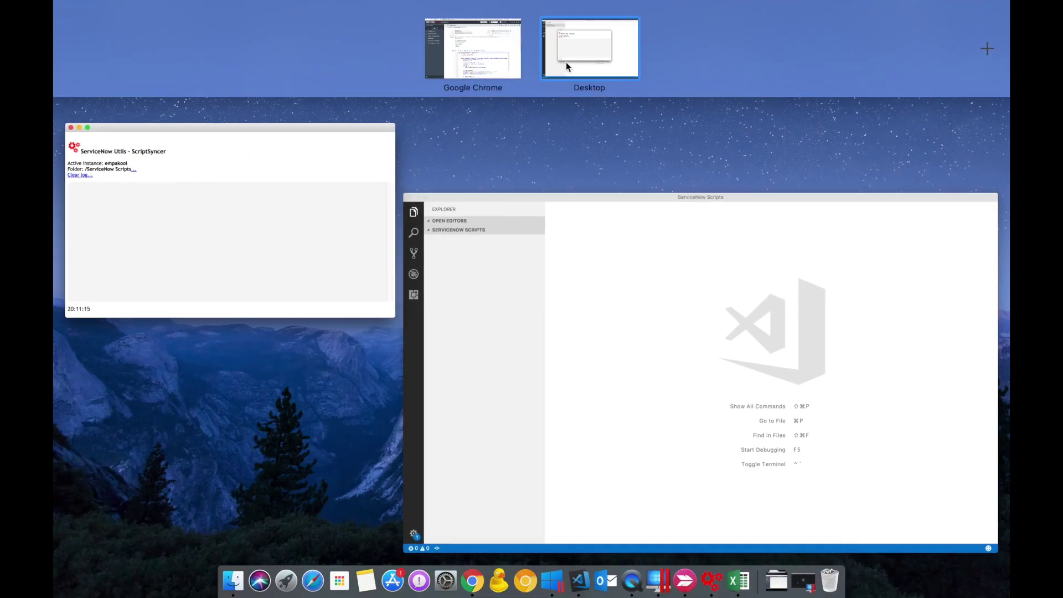
left_click(504, 65)
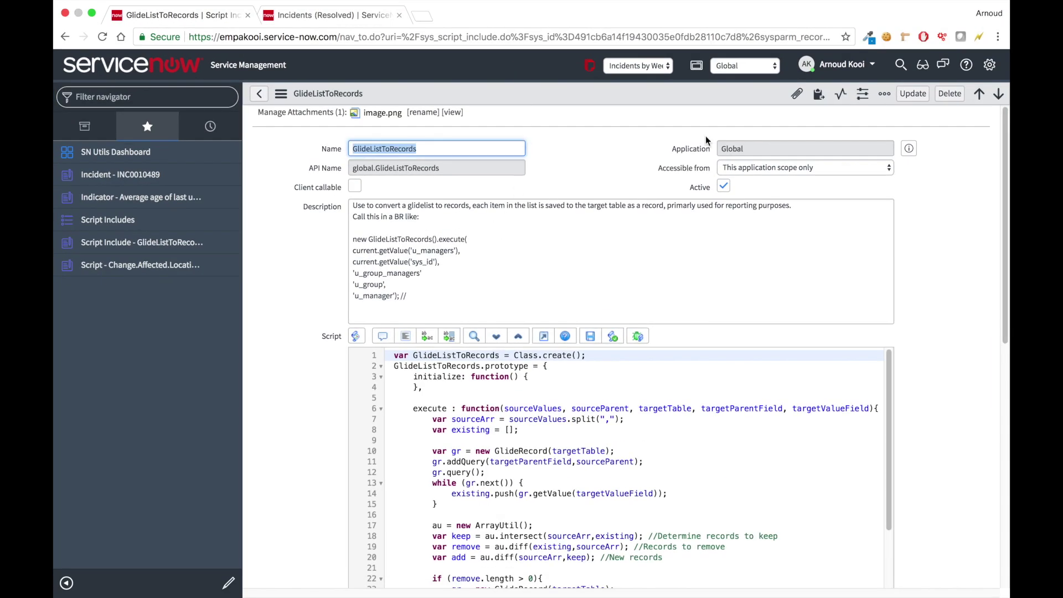
left_click(942, 36)
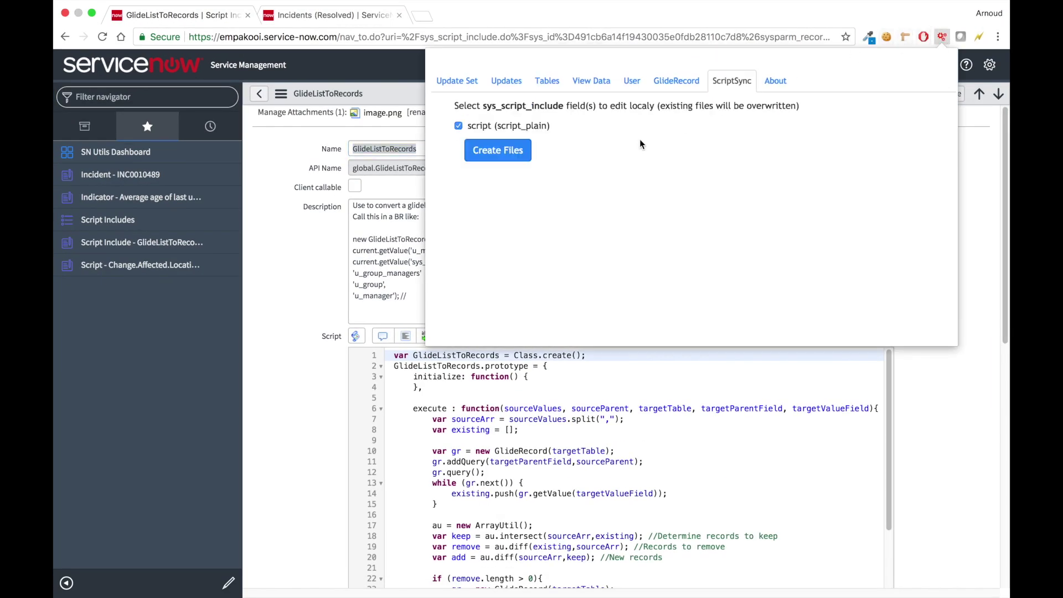
left_click(509, 151)
Switch to Visual Studio Code, open the synced GlideListToRecords script file, and place the cursor at the end of line 1
mouse_move(61, 9)
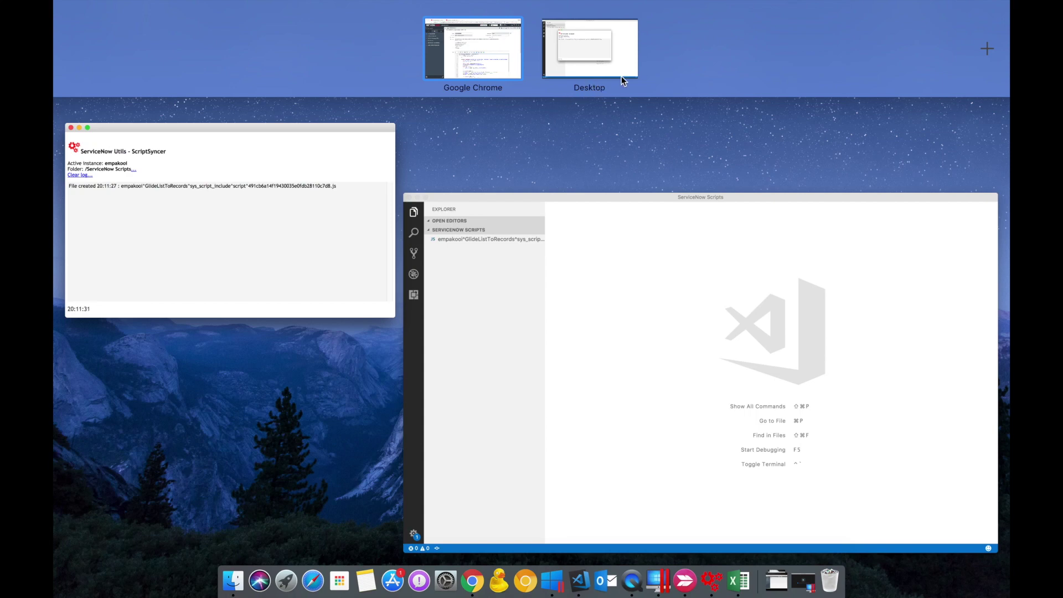
left_click(506, 268)
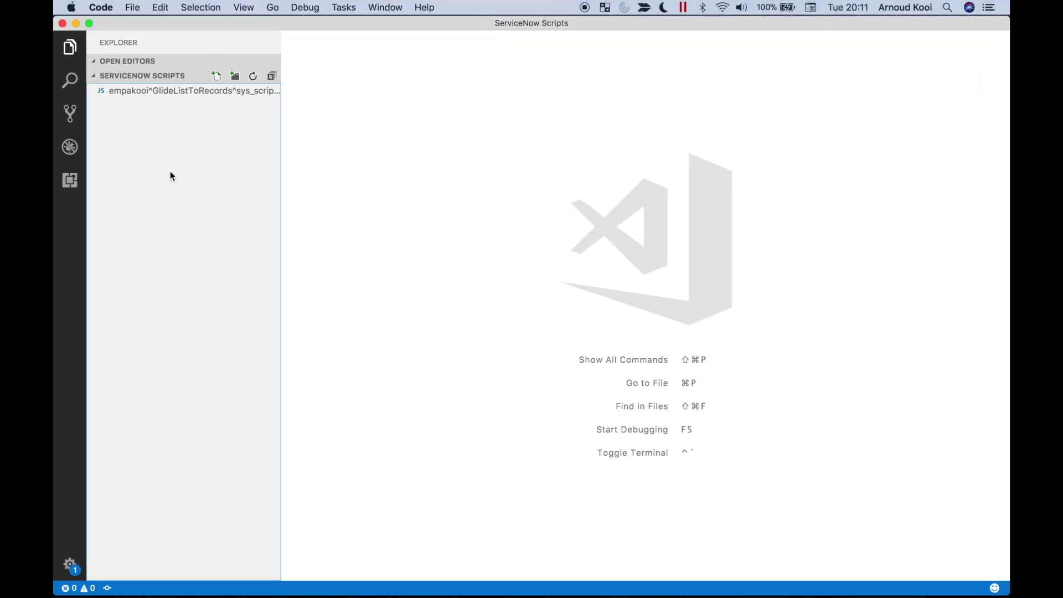
left_click(122, 92)
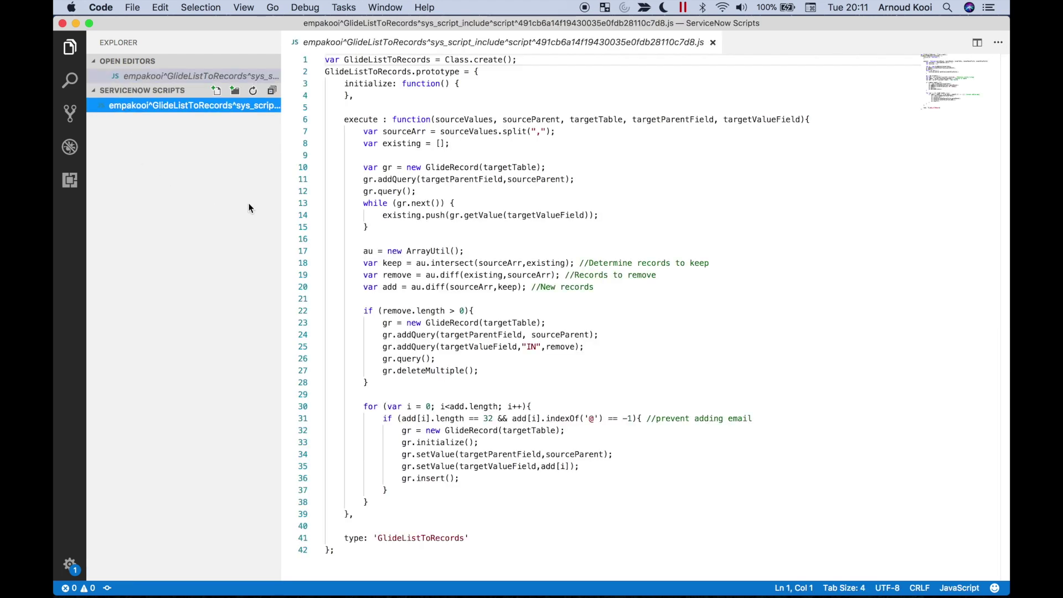
left_click(537, 62)
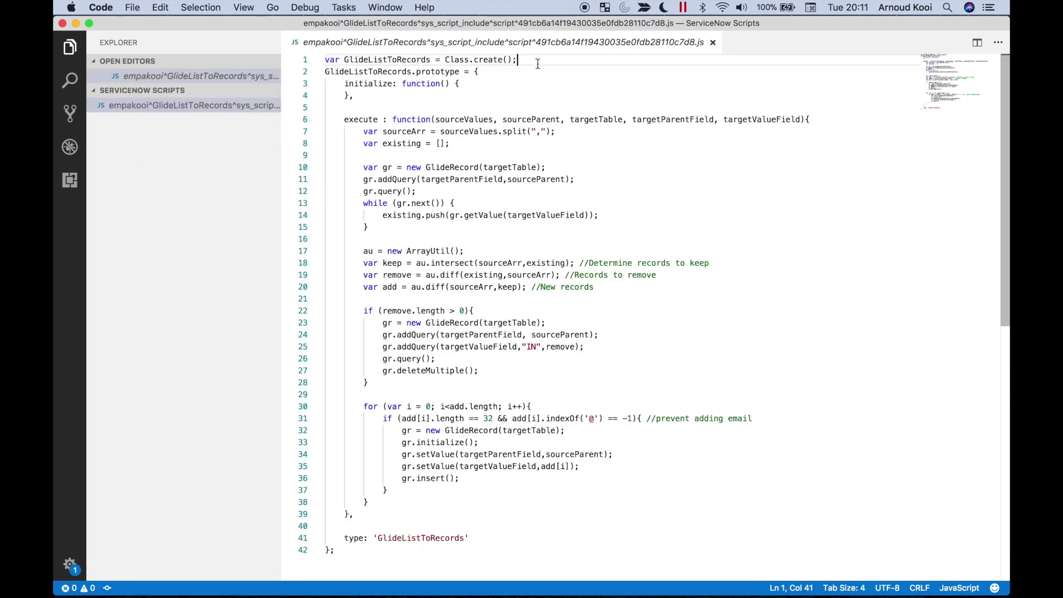
Append a test comment starting with "//test by" and the author's first name to line 1, and save the file
type("//")
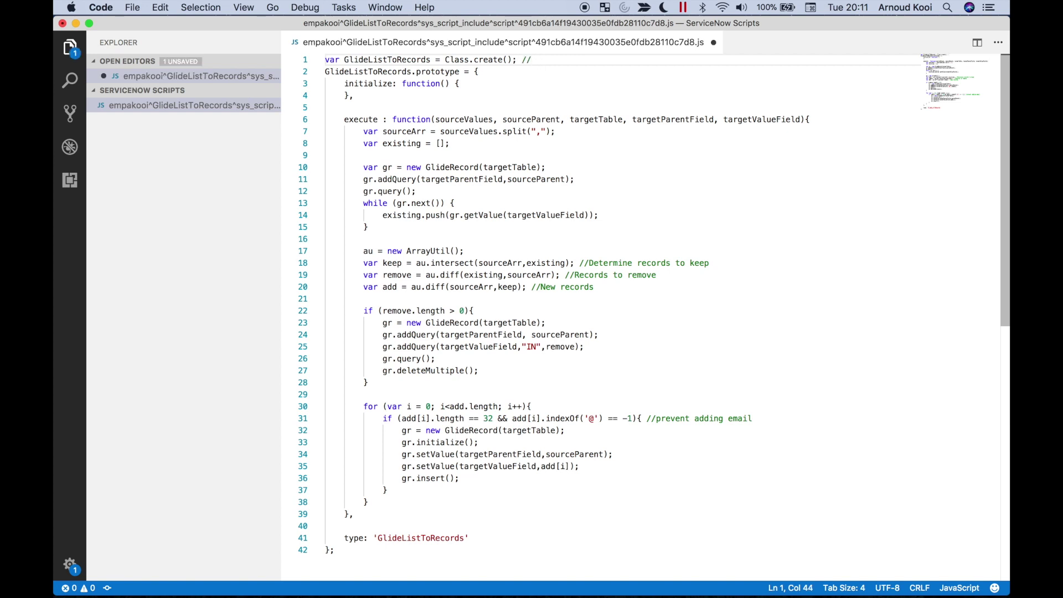
type("test by Arnoud")
key("super+s")
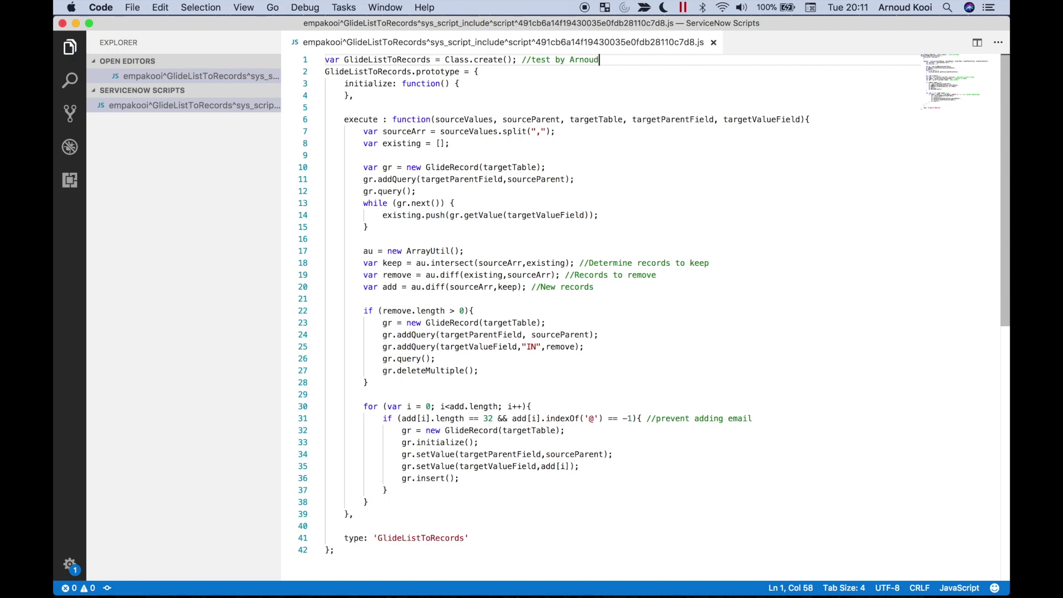
Switch to Chrome and check the Script field of the GlideListToRecords script include
mouse_move(54, 4)
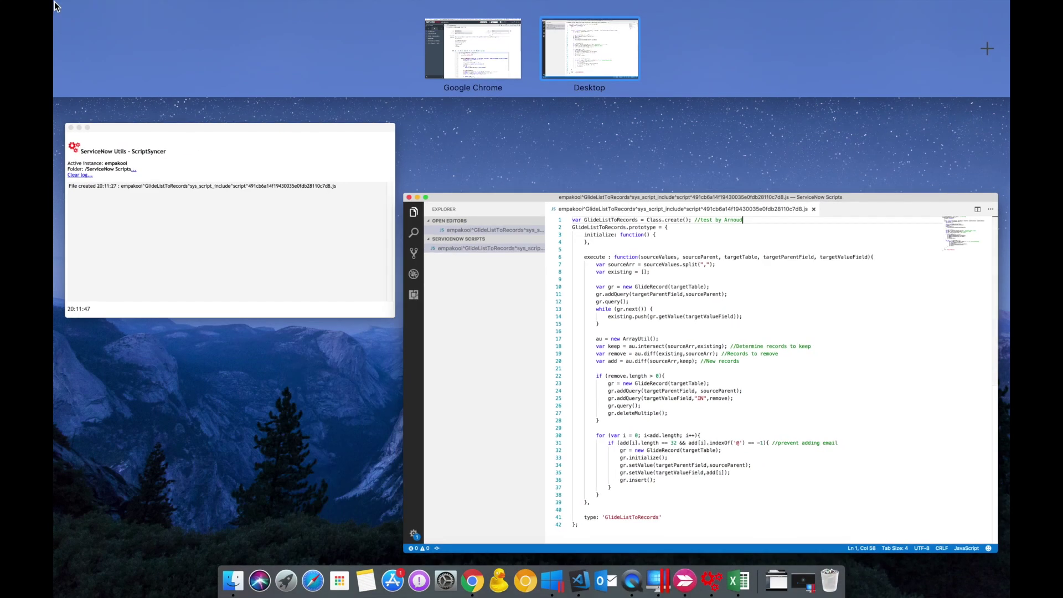
left_click(443, 69)
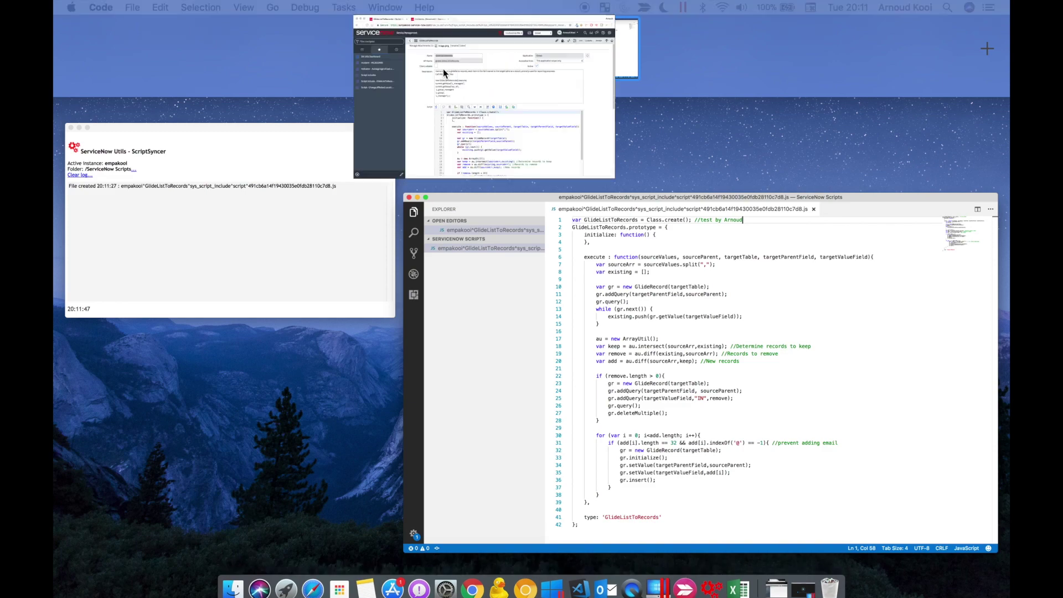
scroll(304, 271, "down", 2)
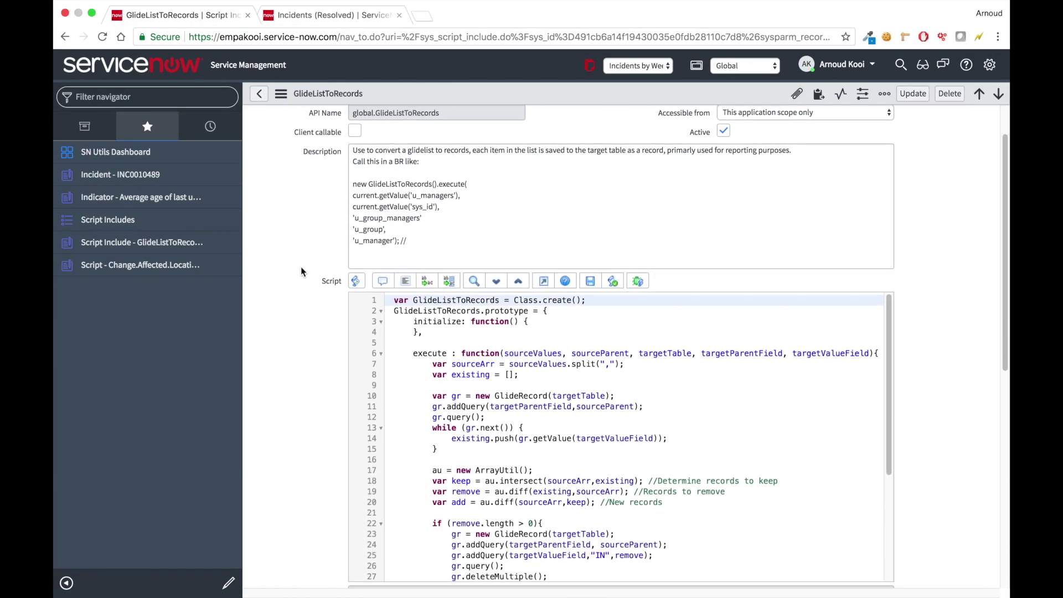
Switch to the ScriptSyncer app to examine its log, and return to Chrome to check line 1 of the script field
mouse_move(55, 5)
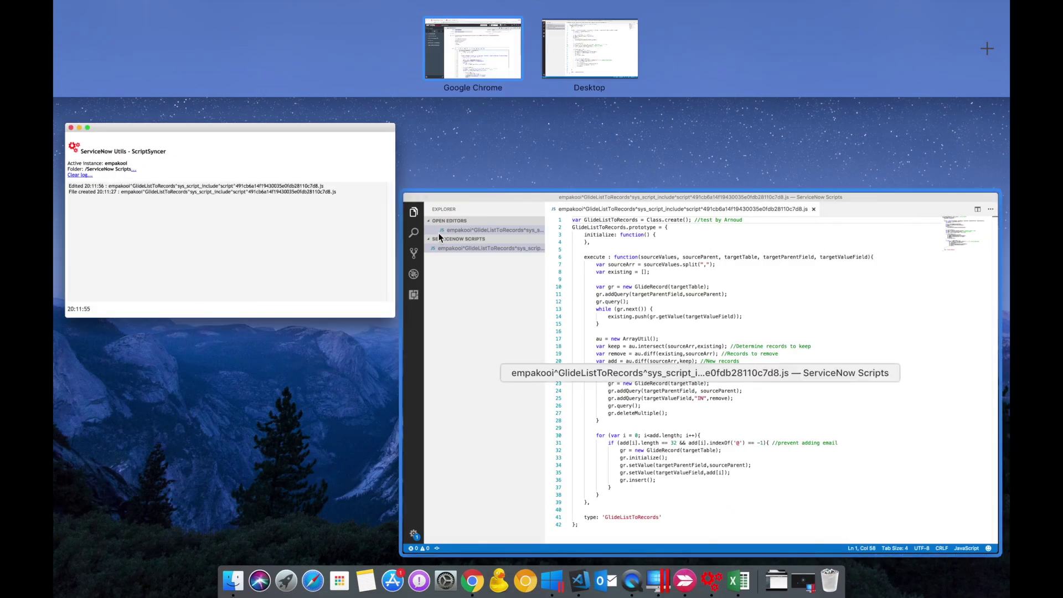
left_click(282, 249)
mouse_move(54, 4)
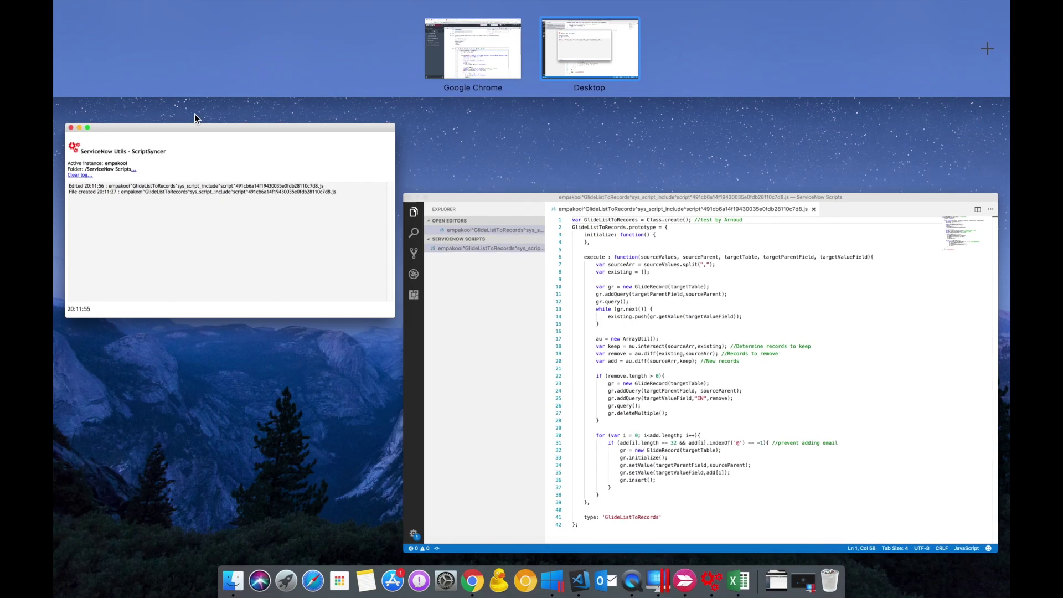
left_click(477, 44)
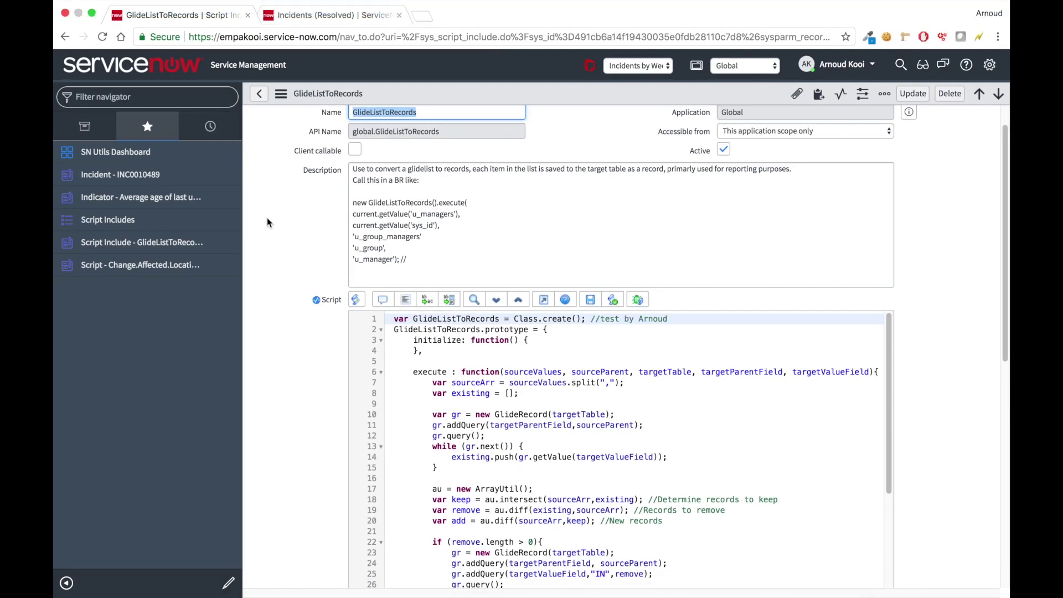
scroll(285, 260, "up", 1)
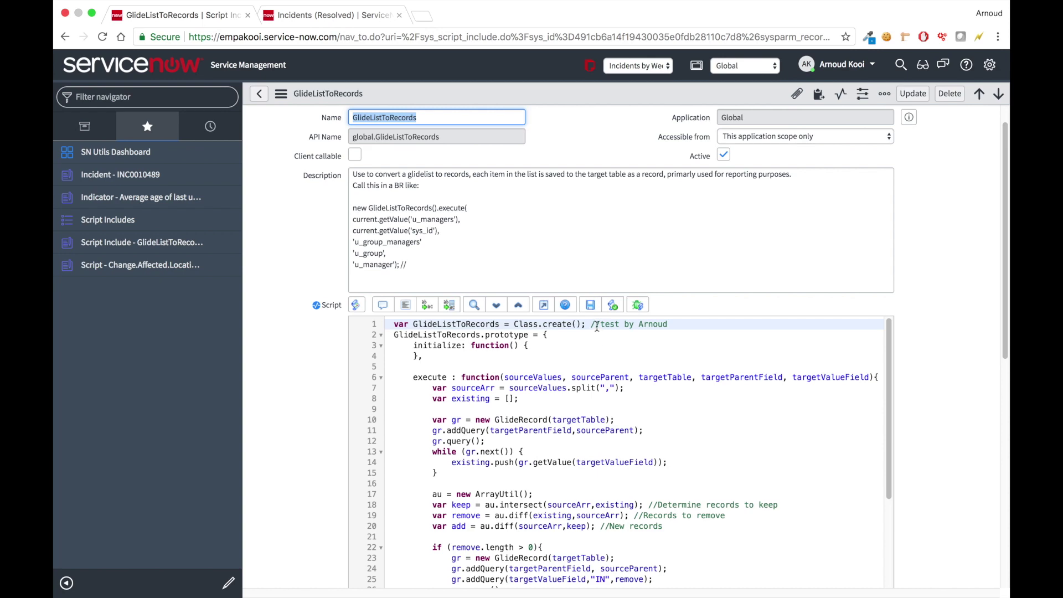
Switch to Visual Studio Code, append "123" to the comment on line 1, and save the file
key("ctrl+Up")
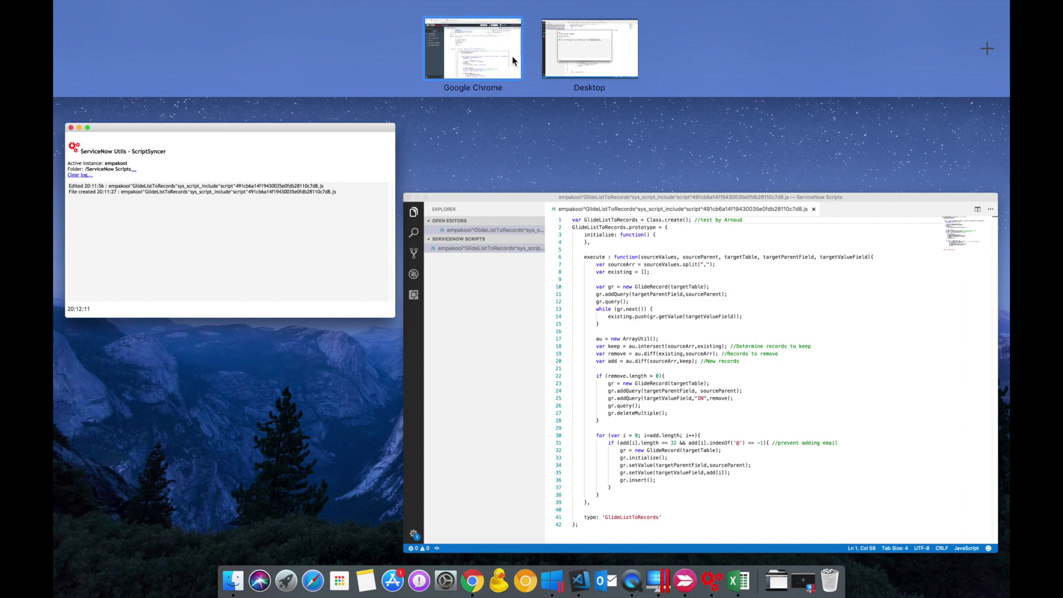
left_click(504, 319)
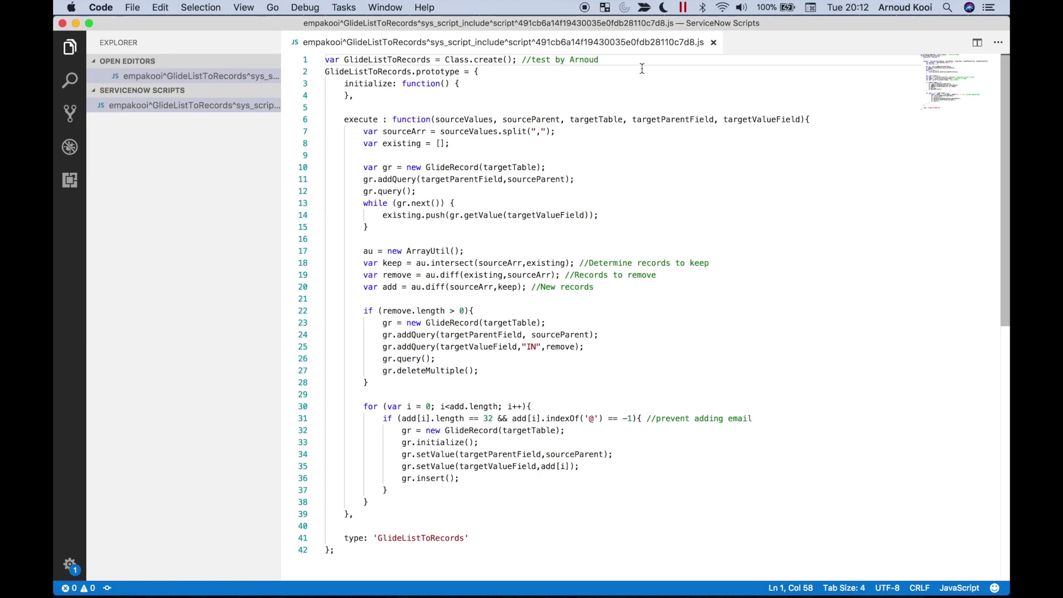
type("123")
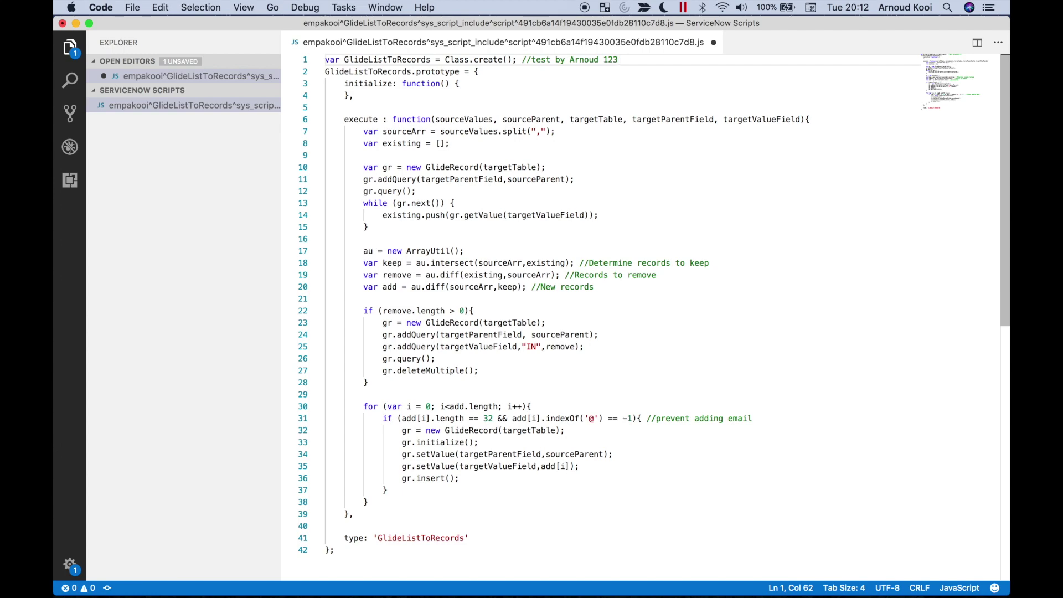
key("super+s")
Switch to Chrome to check the edited comment in the script field, and bring up the ScriptSyncer app's log
mouse_move(54, 1)
left_click(467, 54)
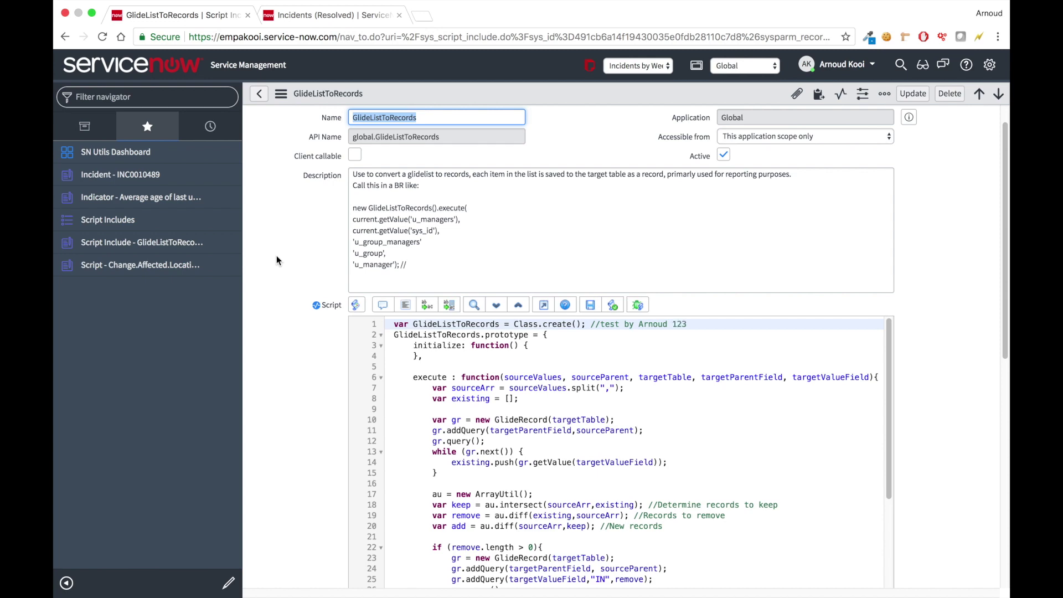
mouse_move(62, 15)
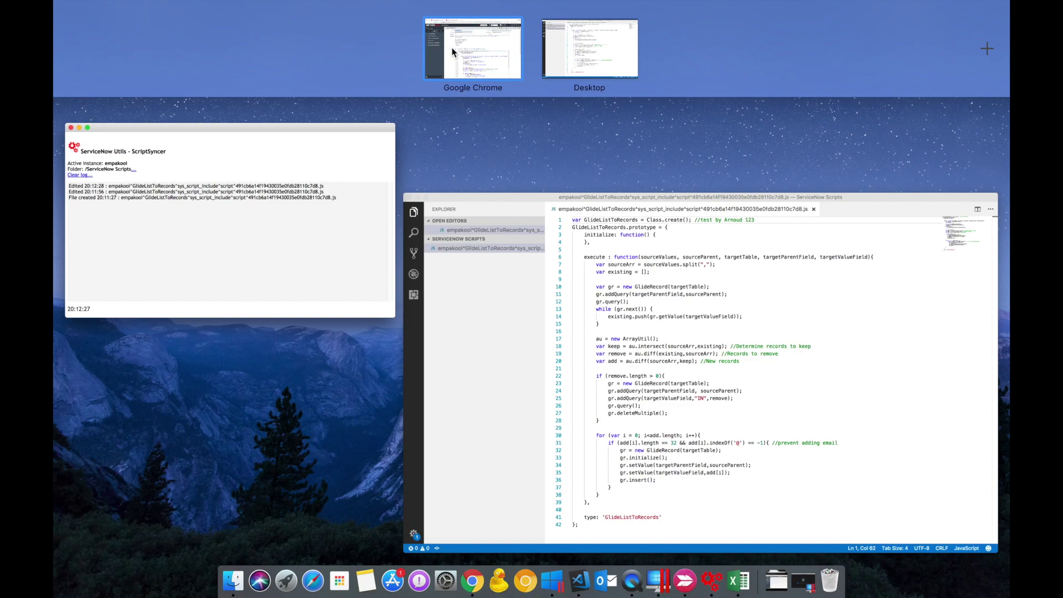
left_click(563, 60)
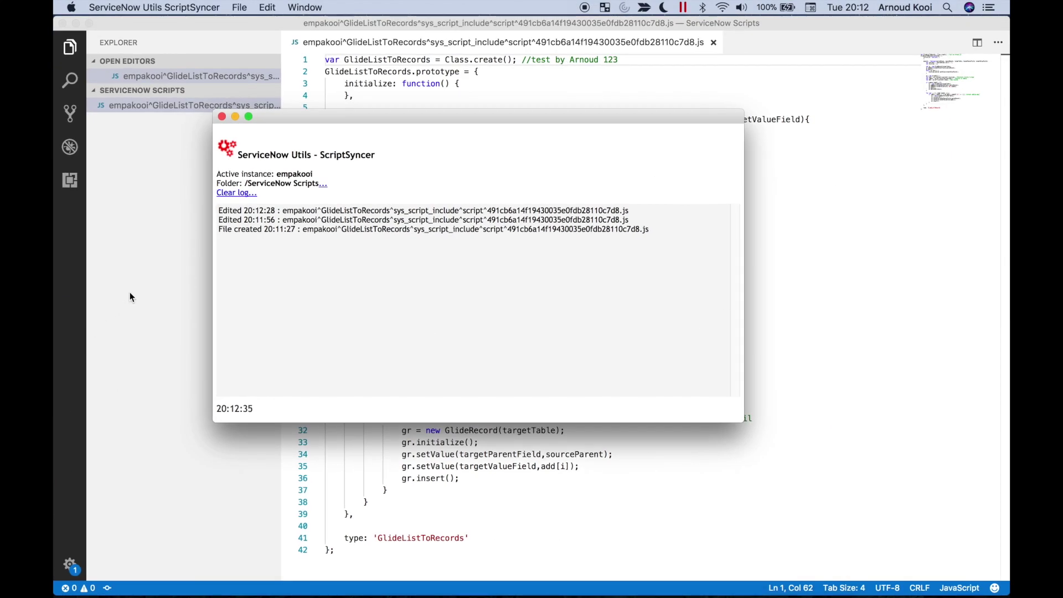
Review the file edit entries in the ScriptSyncer app and switch back to the synced script in Visual Studio Code
mouse_move(55, 3)
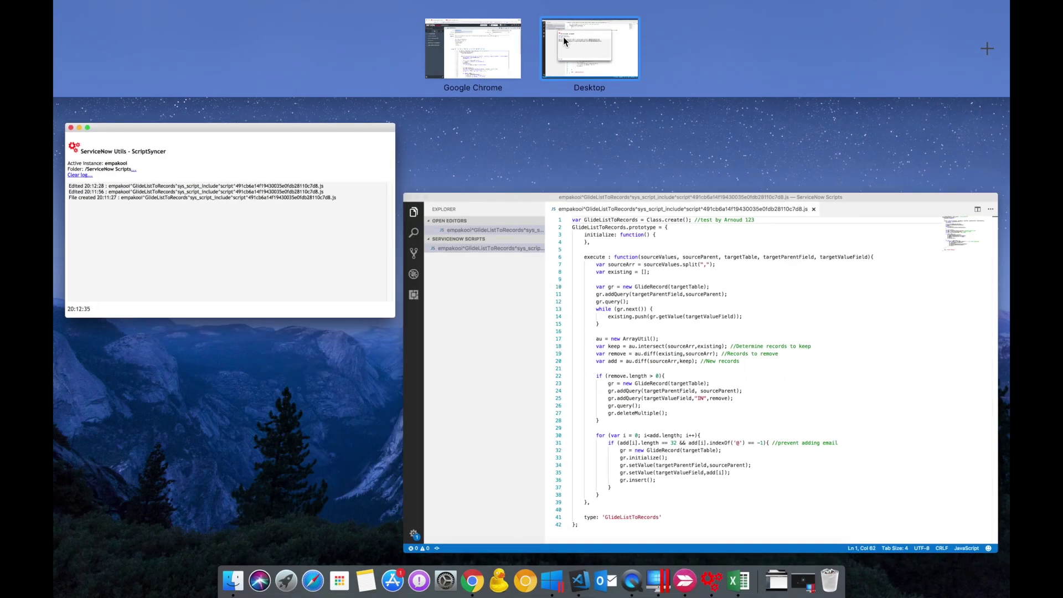
left_click(588, 56)
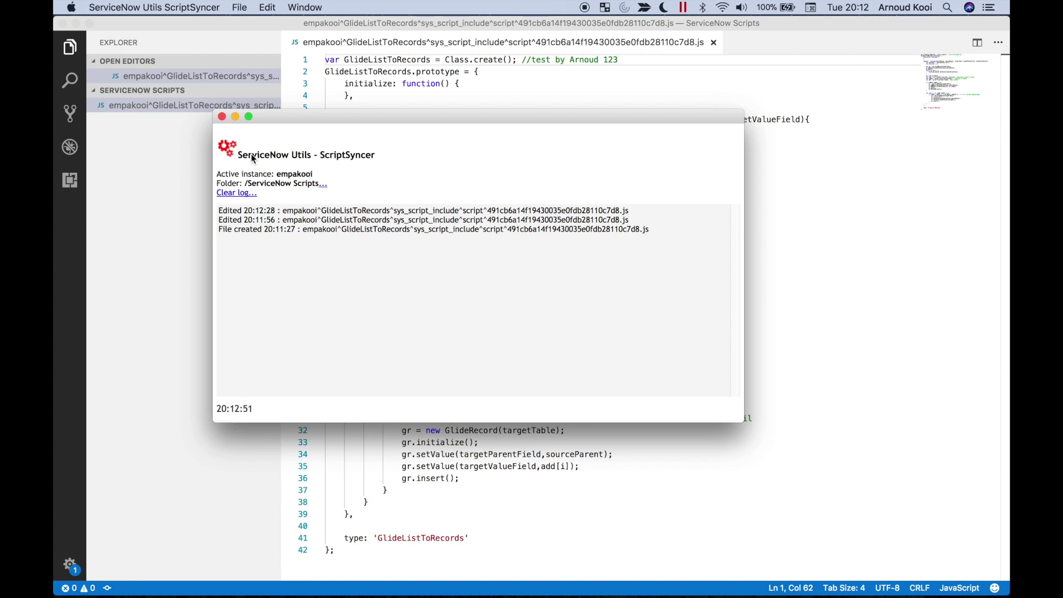
mouse_move(55, 2)
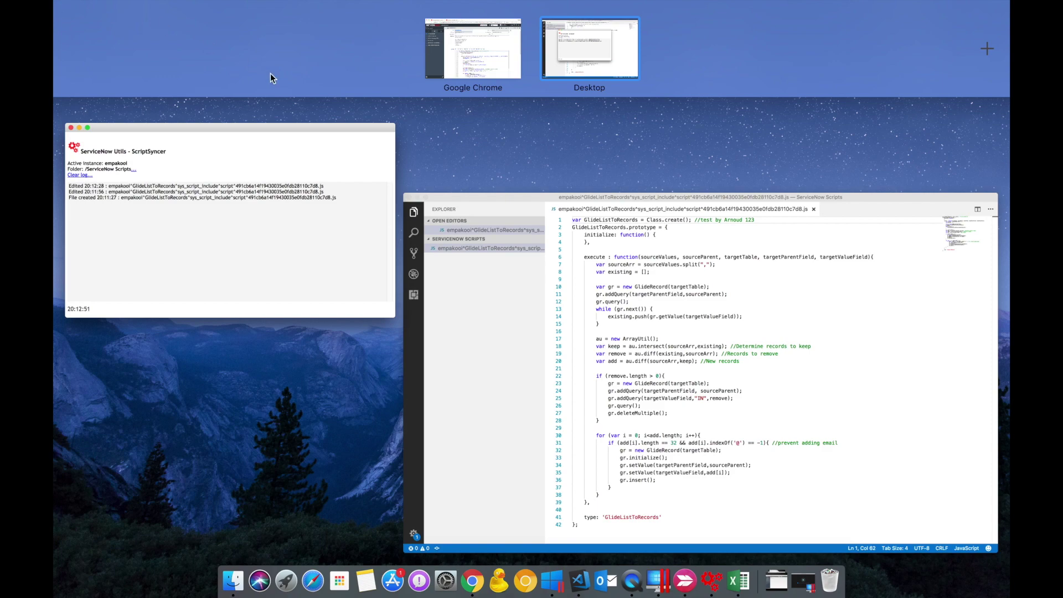
left_click(537, 396)
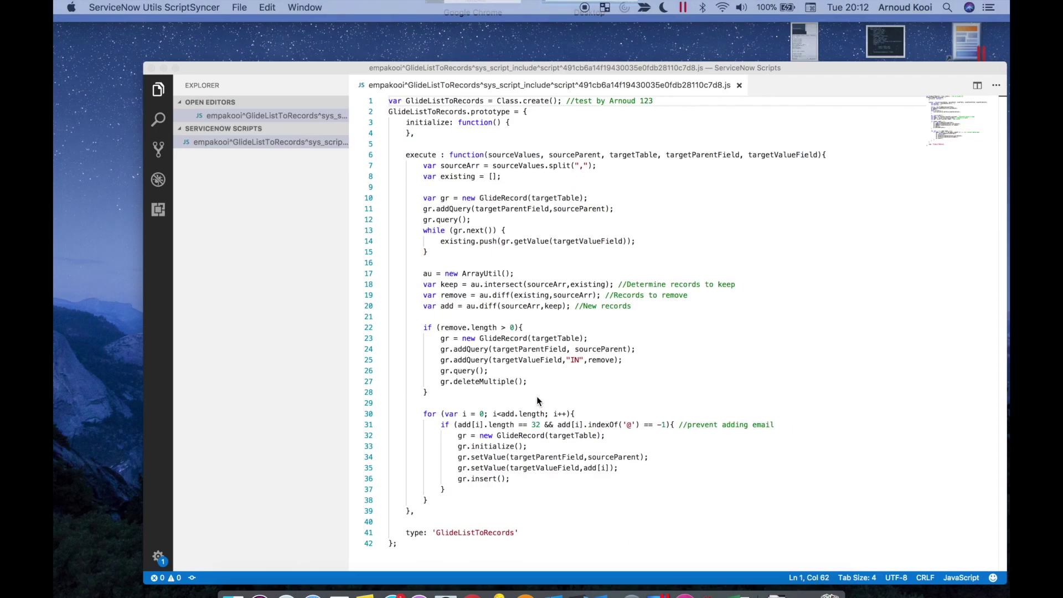